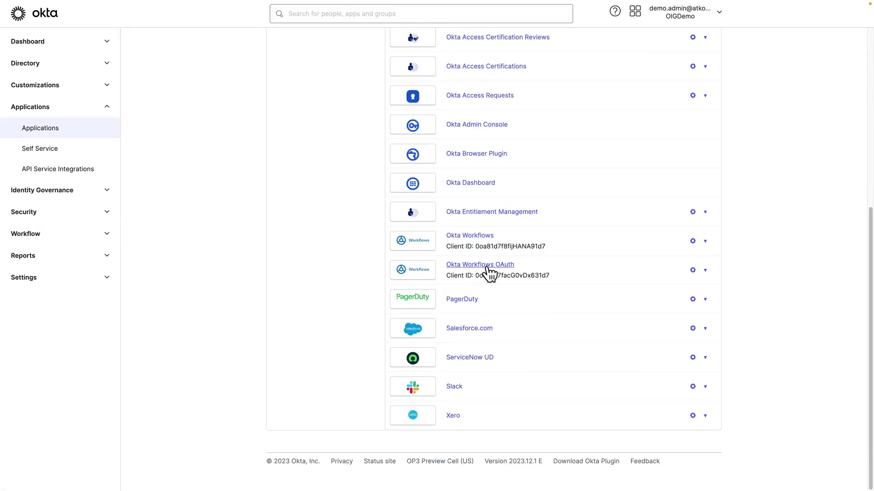
- Grant okta.governance.accessCertifications.read and okta.logs.read to the Okta Workflows OAuth app from its Not Granted scopes
{"action": "left_click", "coordinate": [489, 274]}
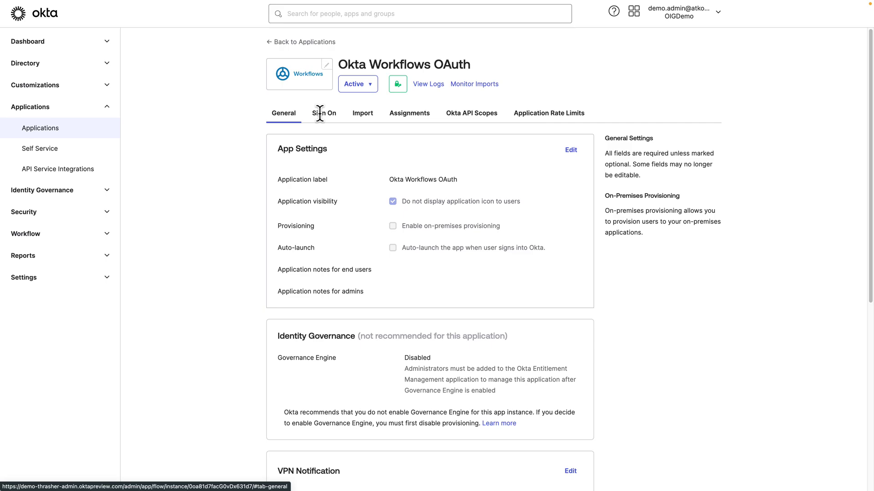
{"action": "left_click", "coordinate": [473, 115]}
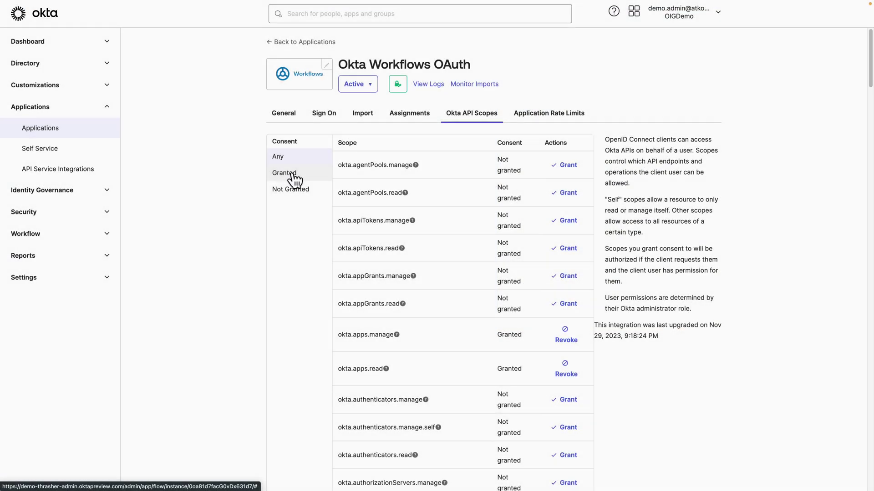
{"action": "left_click", "coordinate": [292, 175]}
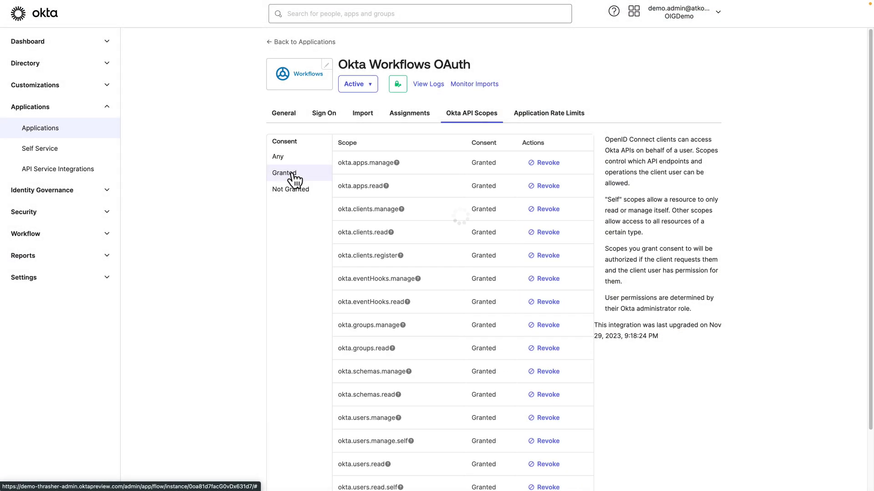
{"action": "scroll", "coordinate": [328, 148], "scroll_direction": "down", "scroll_amount": 3}
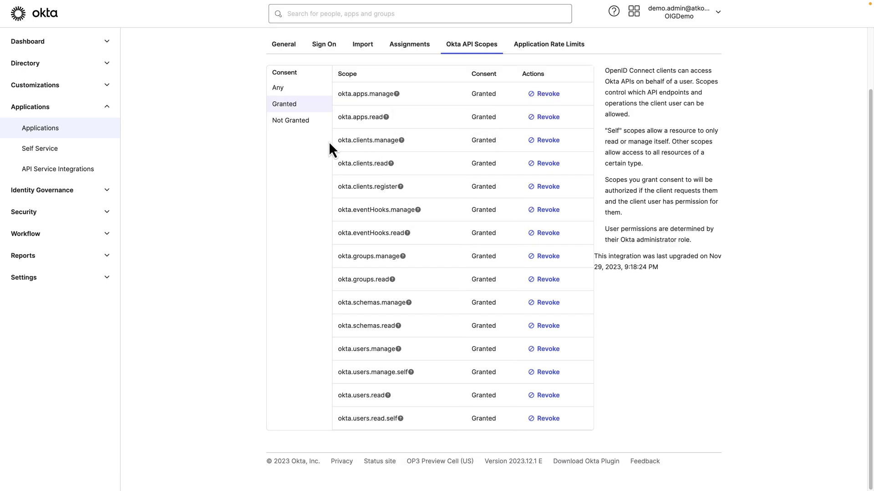
{"action": "left_click", "coordinate": [292, 121]}
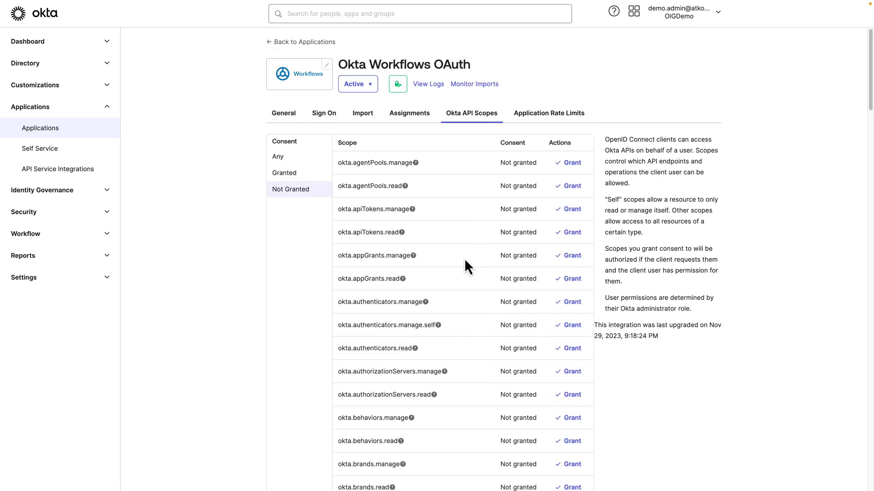
{"action": "scroll", "coordinate": [464, 259], "scroll_direction": "down", "scroll_amount": 10}
{"action": "scroll", "coordinate": [465, 261], "scroll_direction": "down", "scroll_amount": 6}
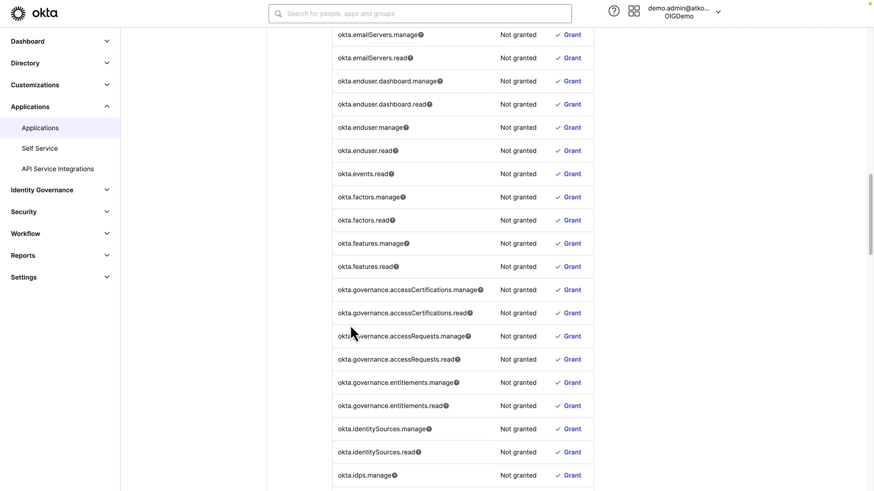
{"action": "left_click", "coordinate": [572, 314]}
{"action": "scroll", "coordinate": [455, 373], "scroll_direction": "down", "scroll_amount": 4}
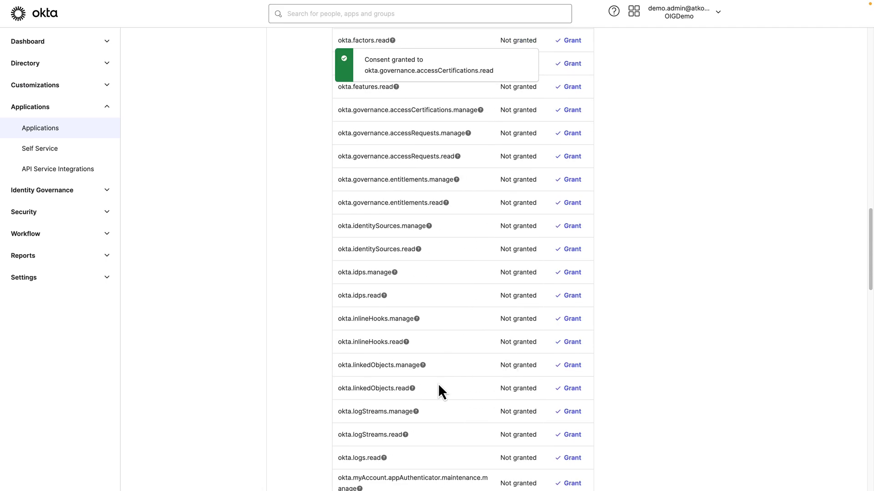
{"action": "left_click", "coordinate": [571, 458]}
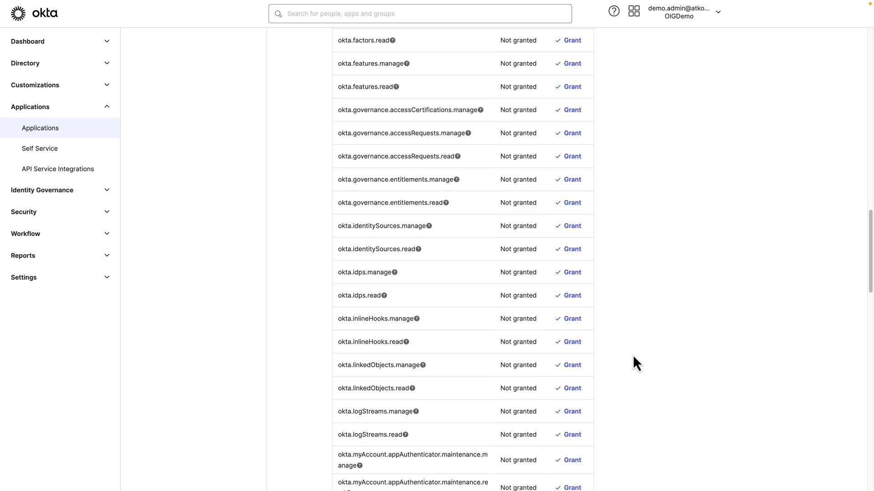
- Search the Workflows templates for 'Inactive' and add the Discover Inactive Application Users template
{"action": "left_click", "coordinate": [69, 233]}
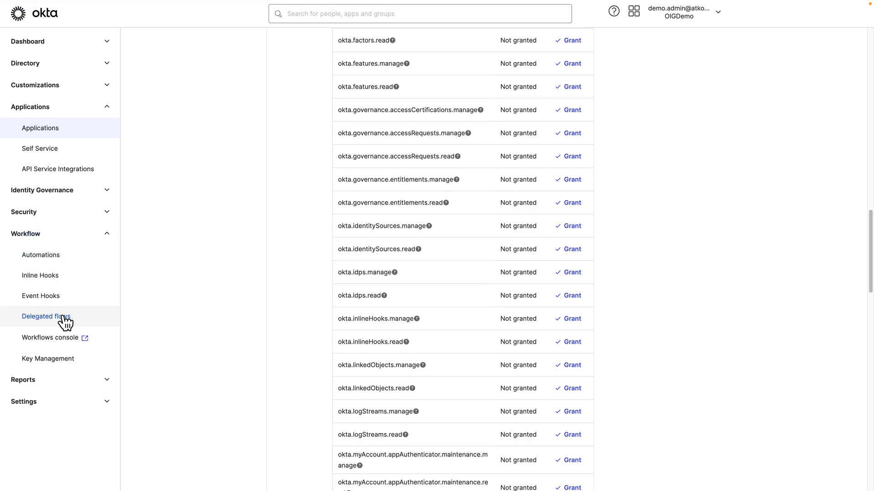
{"action": "left_click", "coordinate": [62, 336]}
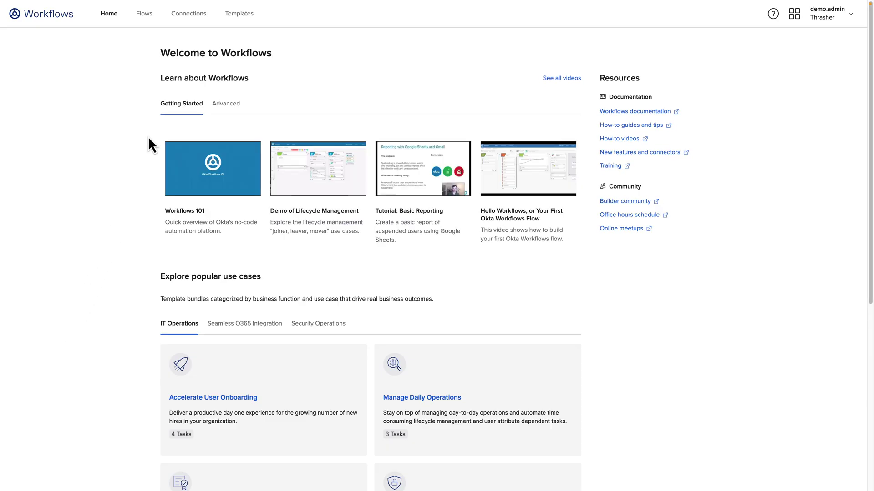
{"action": "left_click", "coordinate": [234, 16]}
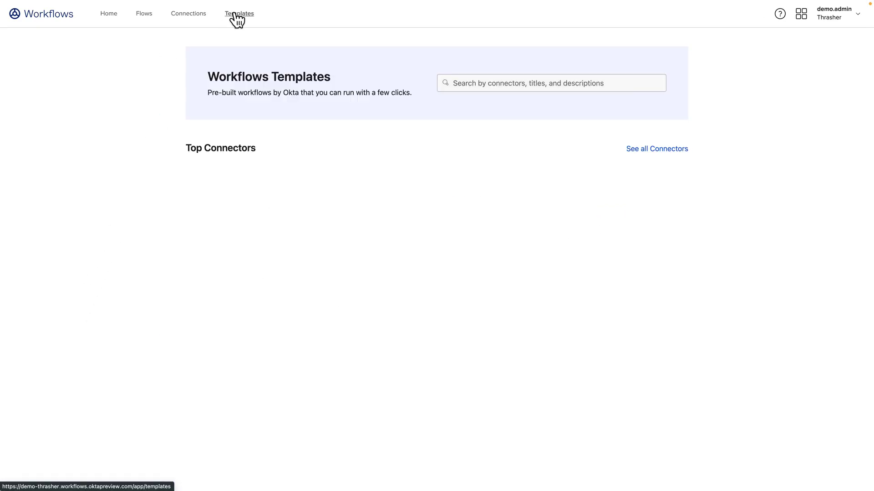
{"action": "left_click", "coordinate": [473, 83]}
{"action": "type", "text": "Inac"}
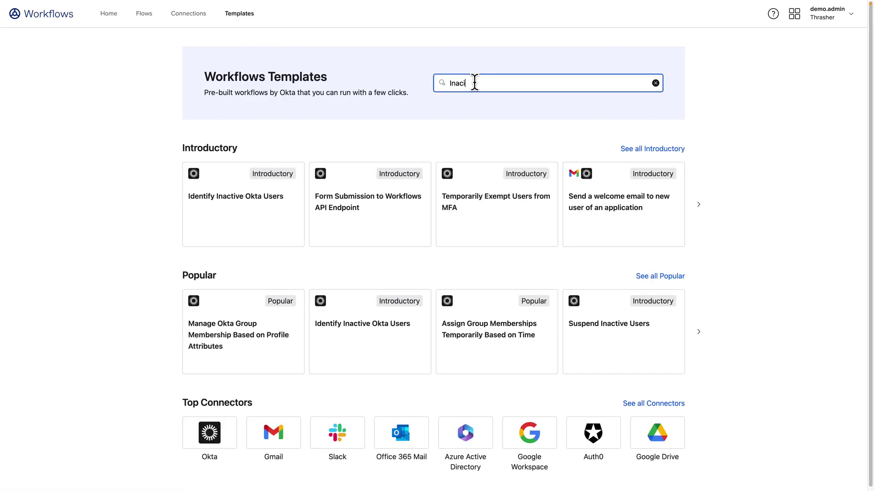
{"action": "type", "text": "tive"}
{"action": "key", "text": "Return"}
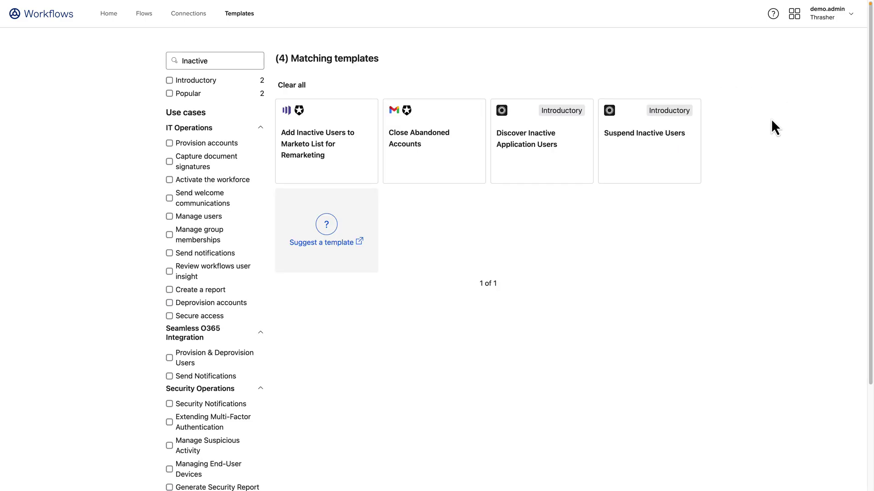
{"action": "left_click", "coordinate": [529, 157]}
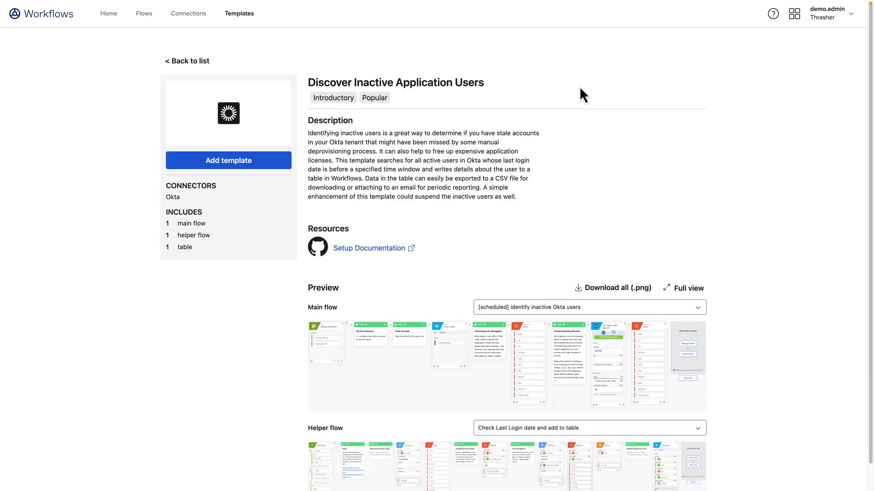
{"action": "left_click", "coordinate": [226, 161]}
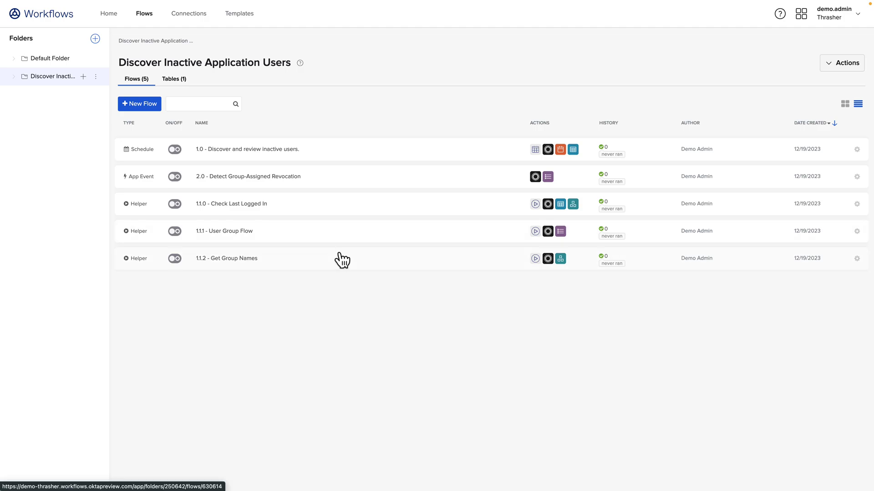
- In flow 1.0, give the Search Applications card a new Okta connection
{"action": "left_click", "coordinate": [254, 151]}
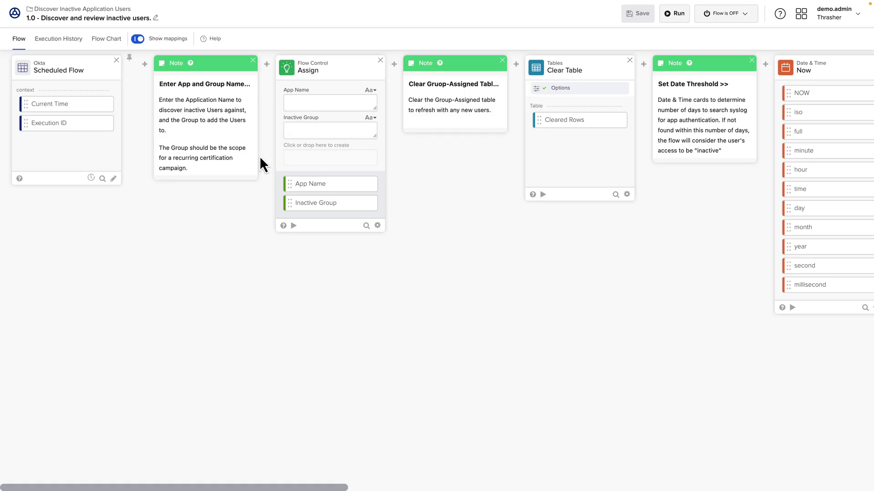
{"action": "scroll", "coordinate": [498, 268], "scroll_direction": "right", "scroll_amount": 10}
{"action": "scroll", "coordinate": [498, 261], "scroll_direction": "right", "scroll_amount": 8}
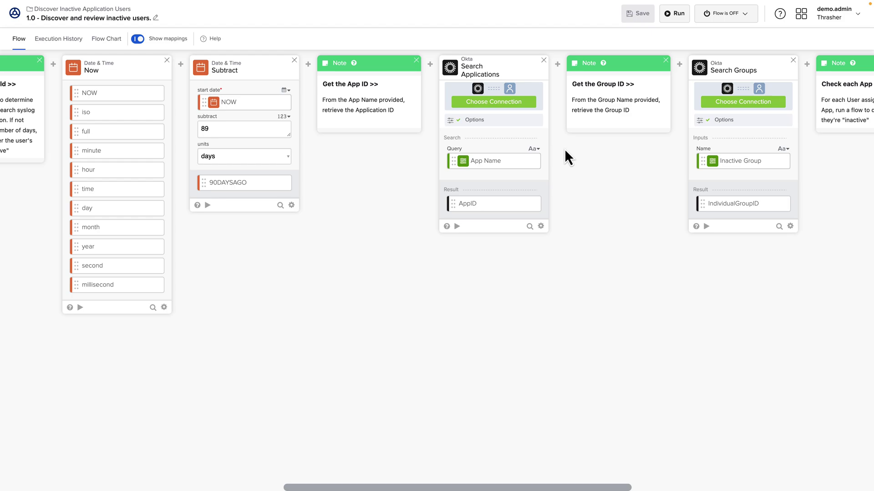
{"action": "left_click", "coordinate": [517, 105]}
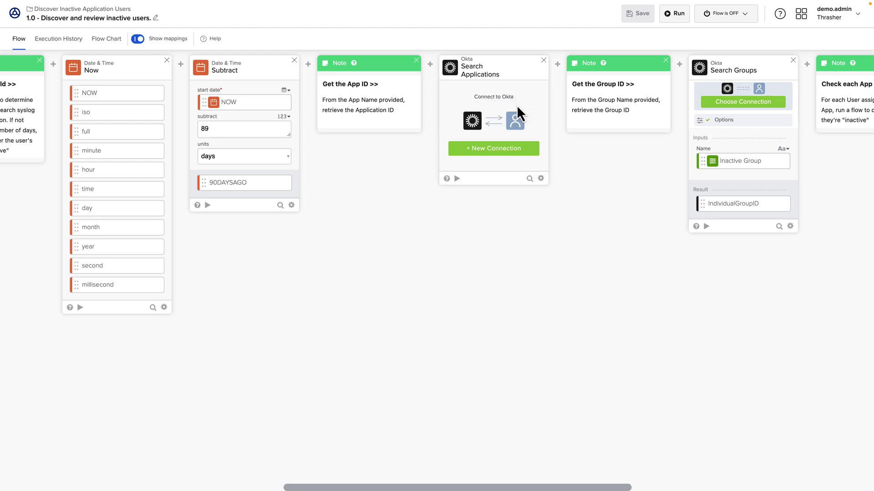
{"action": "left_click", "coordinate": [487, 149]}
{"action": "left_click", "coordinate": [555, 430]}
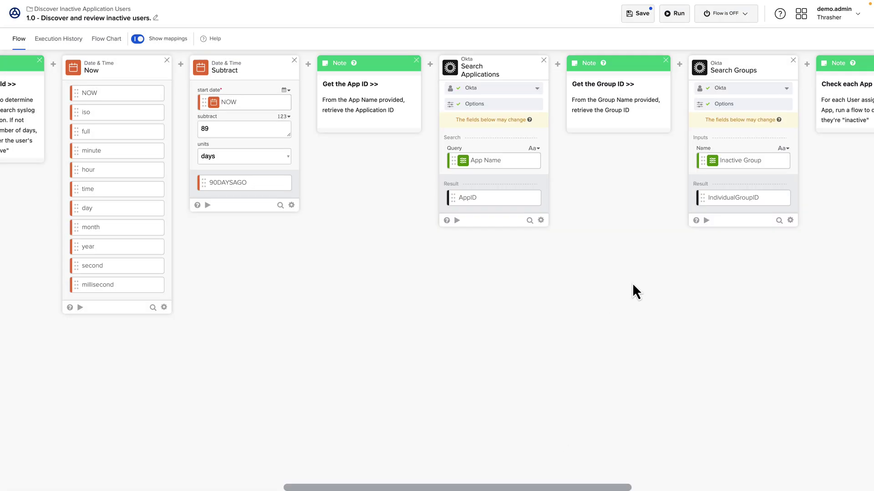
{"action": "scroll", "coordinate": [632, 283], "scroll_direction": "right", "scroll_amount": 10}
- Set the List Users Assigned to App card to take an application ID, then save the flow
{"action": "left_click", "coordinate": [572, 113]}
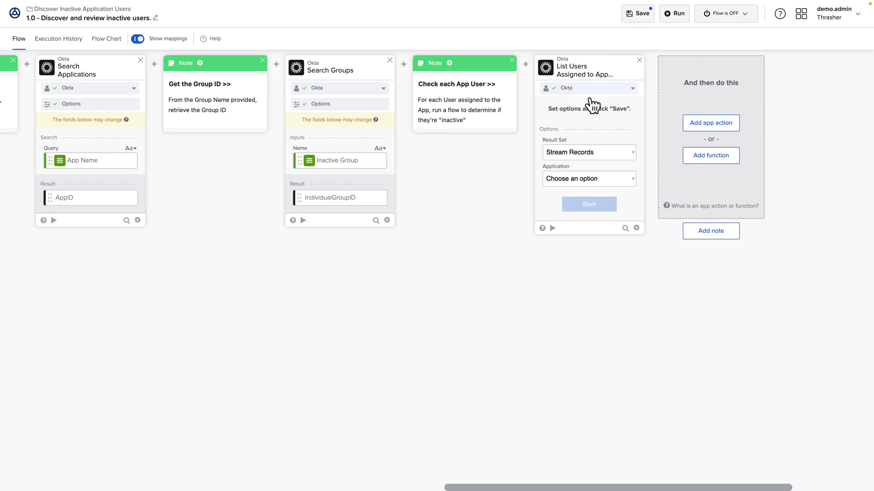
{"action": "left_click", "coordinate": [628, 184]}
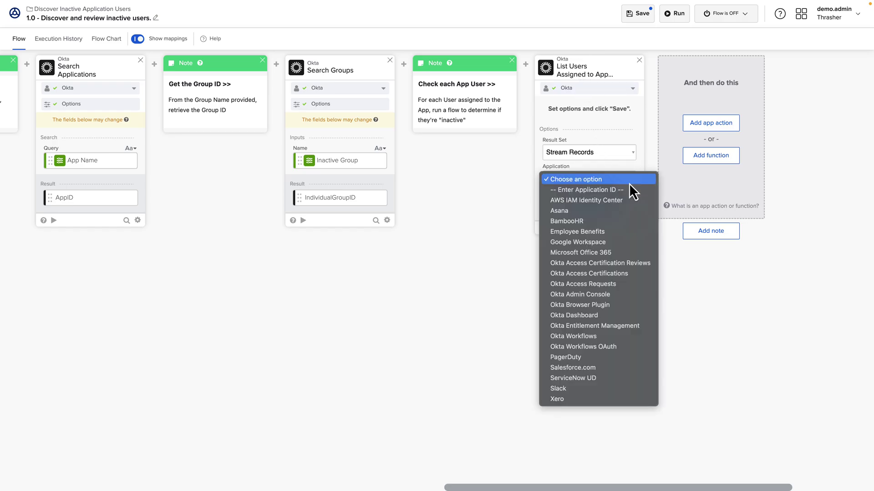
{"action": "left_click", "coordinate": [595, 190]}
{"action": "left_click", "coordinate": [594, 202]}
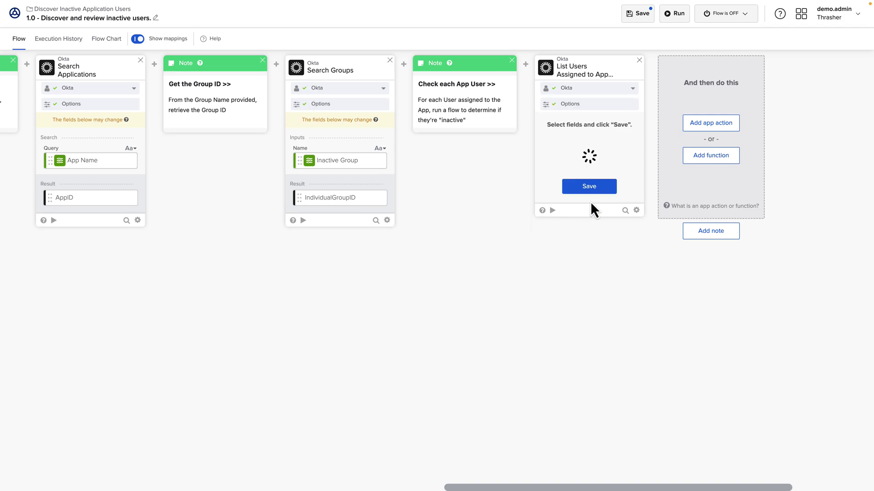
{"action": "left_click", "coordinate": [581, 219]}
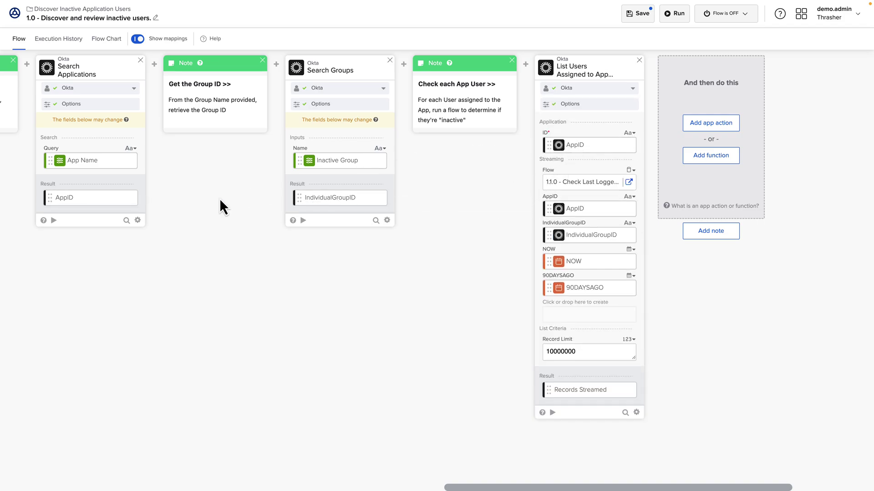
{"action": "scroll", "coordinate": [651, 115], "scroll_direction": "right", "scroll_amount": 5}
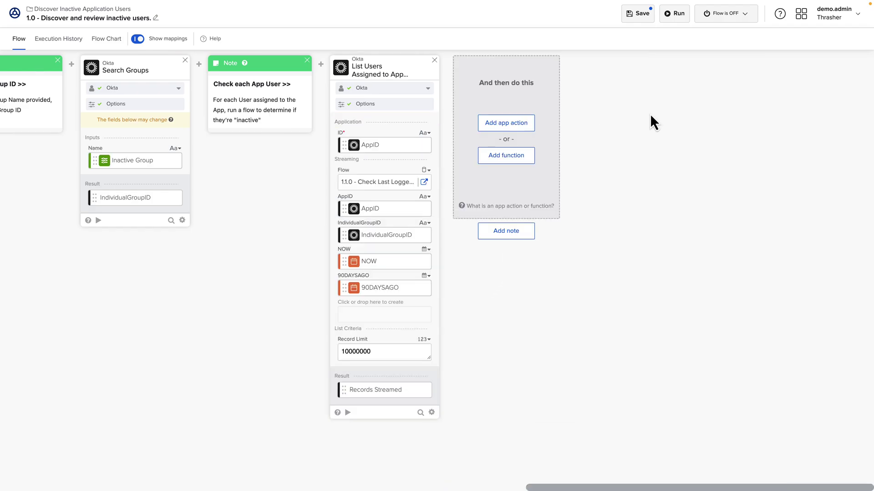
{"action": "left_click", "coordinate": [636, 14]}
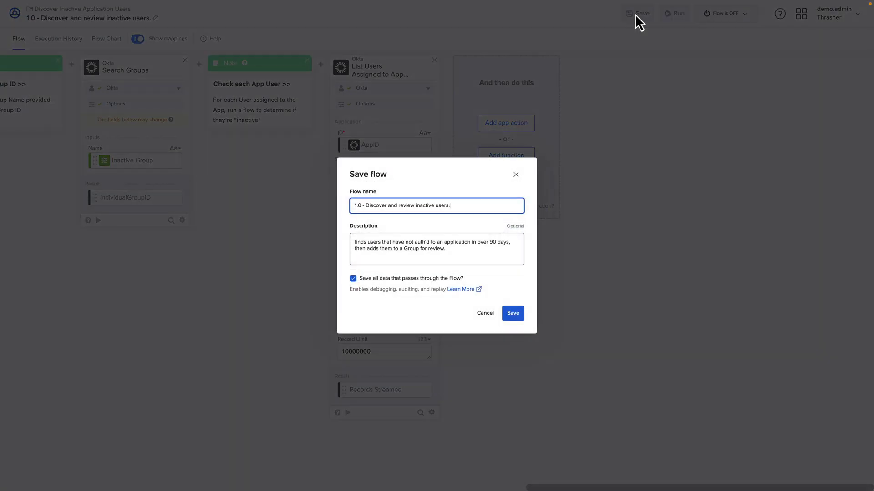
{"action": "left_click", "coordinate": [516, 318]}
{"action": "left_click", "coordinate": [122, 10]}
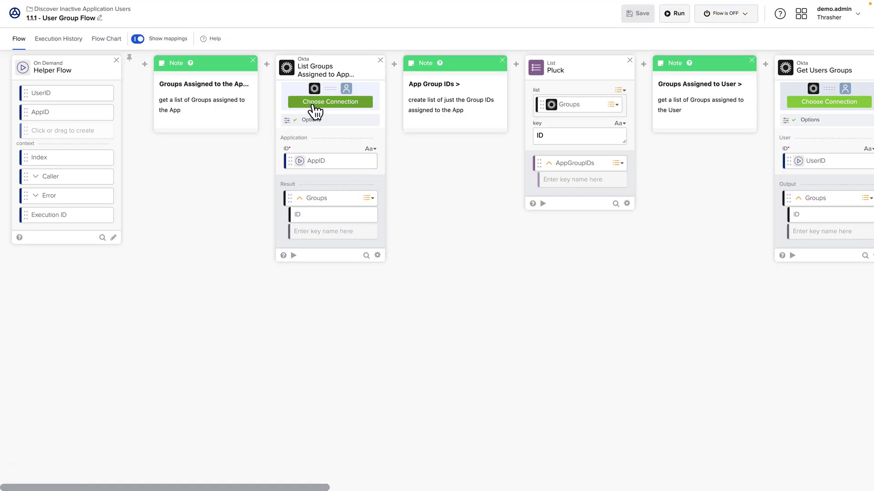
- Connect the List Groups Assigned to App card to Okta and set Application to Enter Application ID
{"action": "left_click", "coordinate": [315, 102]}
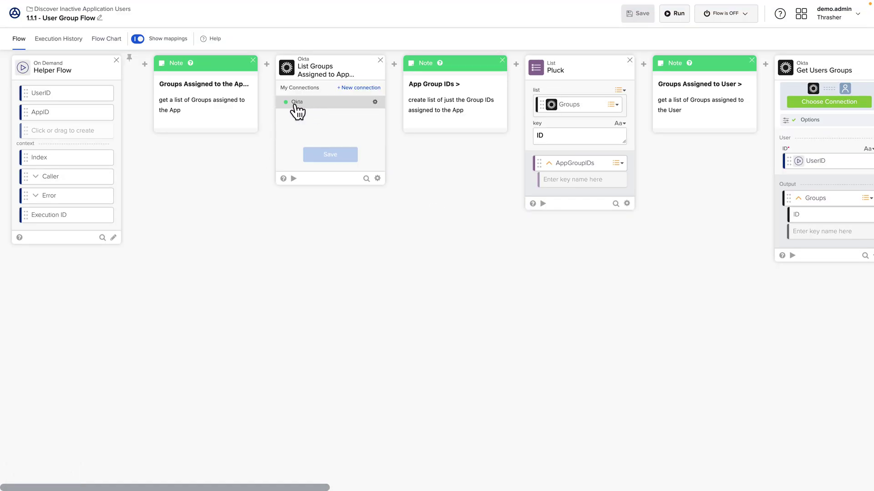
{"action": "left_click", "coordinate": [303, 104]}
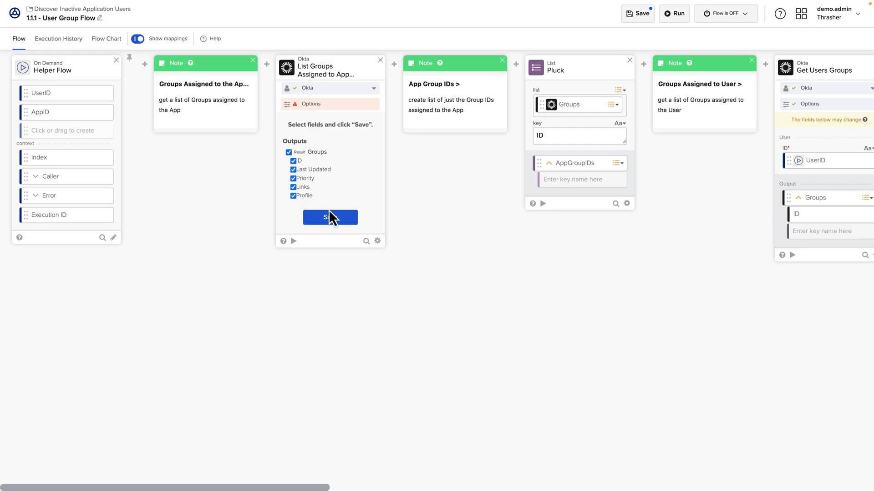
{"action": "left_click", "coordinate": [329, 215]}
{"action": "left_click", "coordinate": [344, 104]}
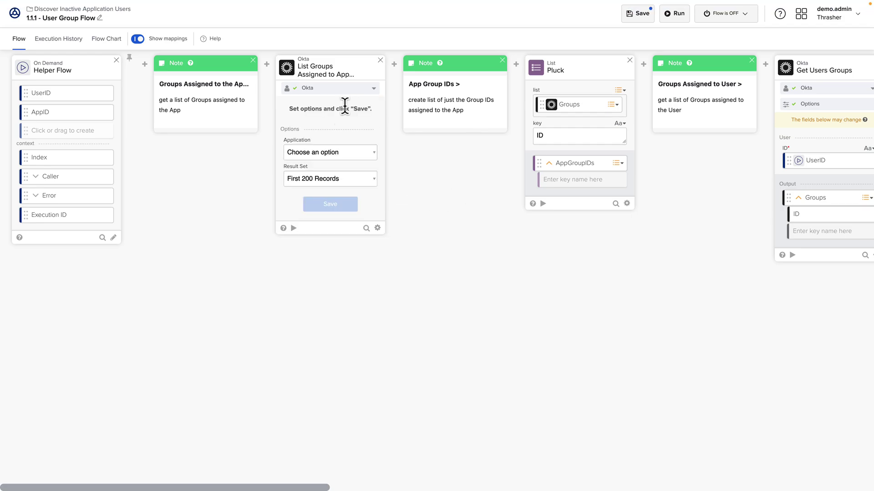
{"action": "left_click", "coordinate": [367, 154]}
{"action": "left_click", "coordinate": [357, 163]}
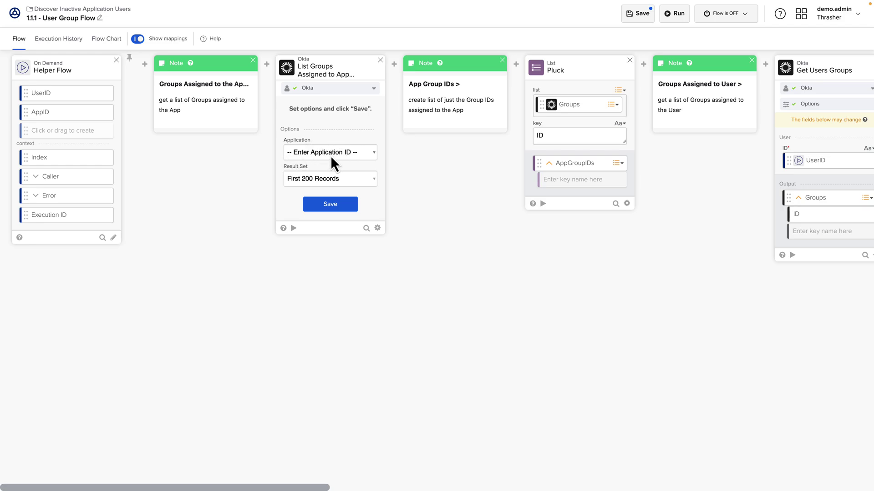
{"action": "left_click", "coordinate": [333, 205]}
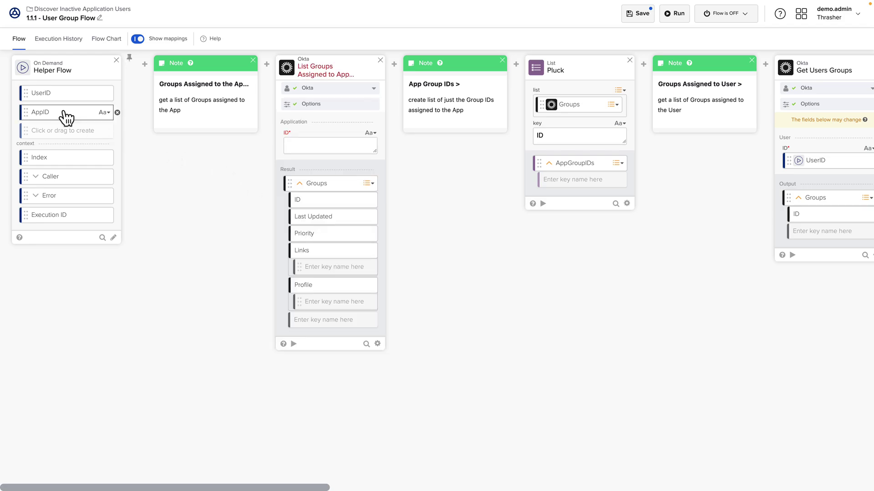
- Map AppID into the card's ID field and save the User Group Flow
{"action": "left_click_drag", "start_coordinate": [69, 114], "coordinate": [311, 147]}
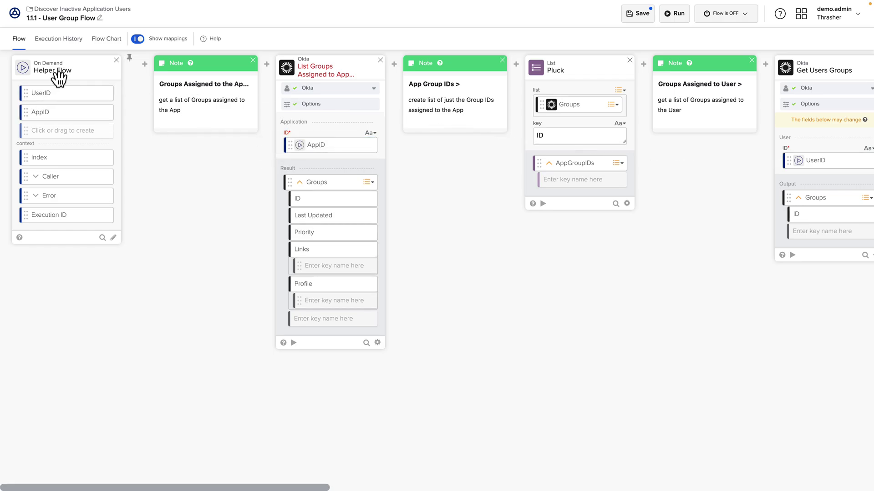
{"action": "scroll", "coordinate": [530, 298], "scroll_direction": "right", "scroll_amount": 10}
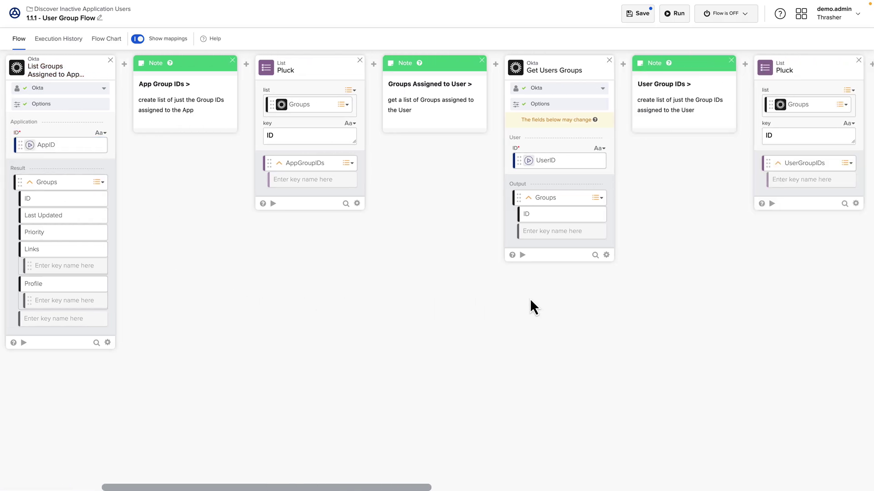
{"action": "scroll", "coordinate": [530, 298], "scroll_direction": "right", "scroll_amount": 20}
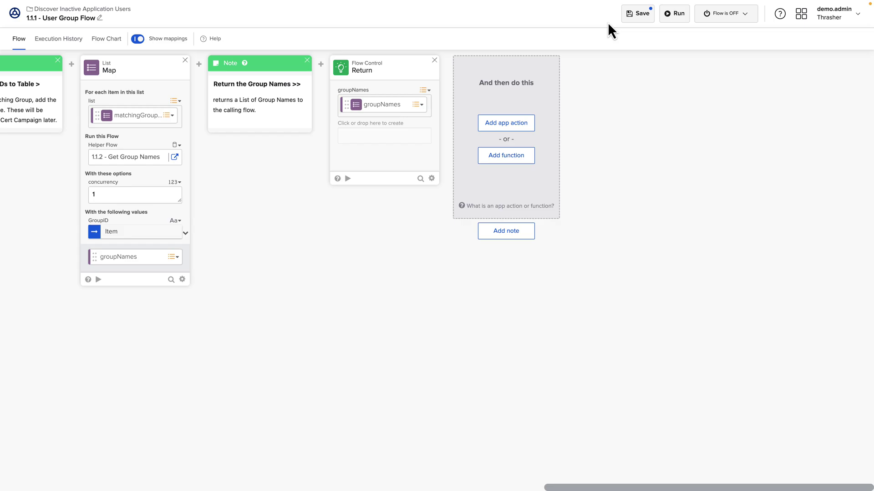
{"action": "left_click", "coordinate": [636, 14]}
{"action": "left_click", "coordinate": [514, 314]}
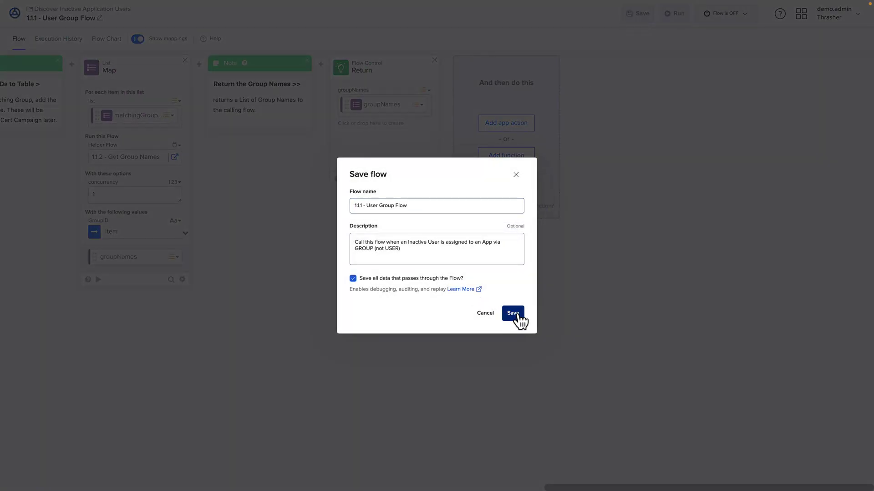
{"action": "left_click", "coordinate": [101, 9]}
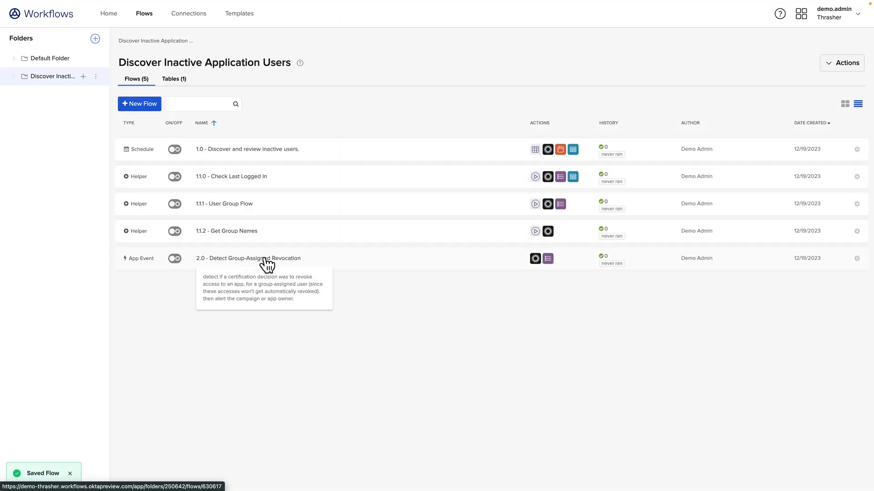
- In flow 2.0, give the certification trigger card the Okta connection
{"action": "left_click", "coordinate": [267, 259]}
{"action": "left_click", "coordinate": [93, 103]}
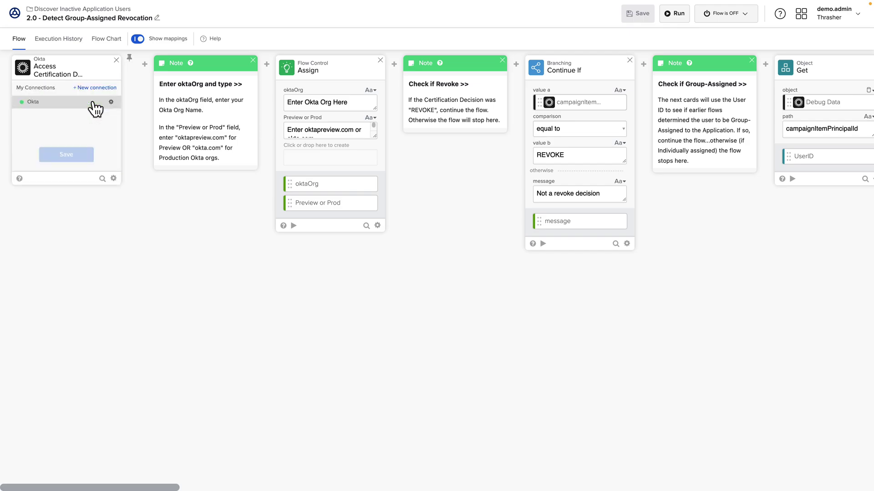
{"action": "left_click", "coordinate": [66, 103]}
{"action": "scroll", "coordinate": [352, 321], "scroll_direction": "right", "scroll_amount": 20}
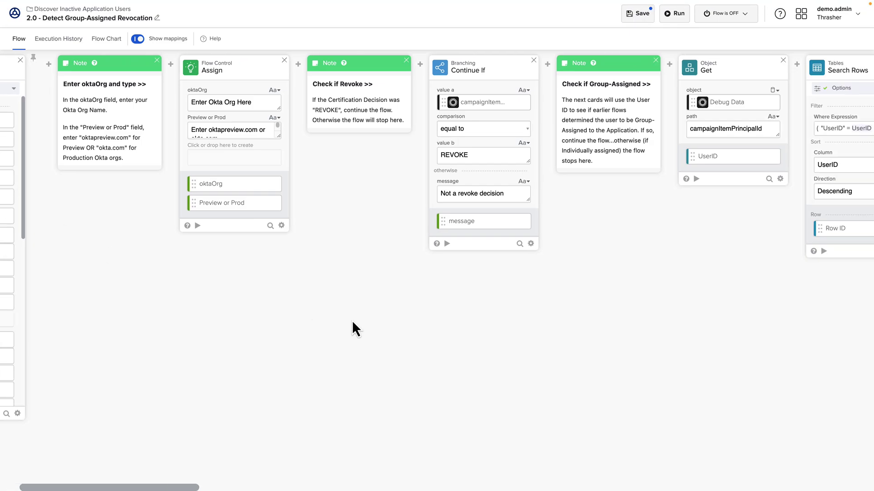
{"action": "scroll", "coordinate": [351, 320], "scroll_direction": "right", "scroll_amount": 20}
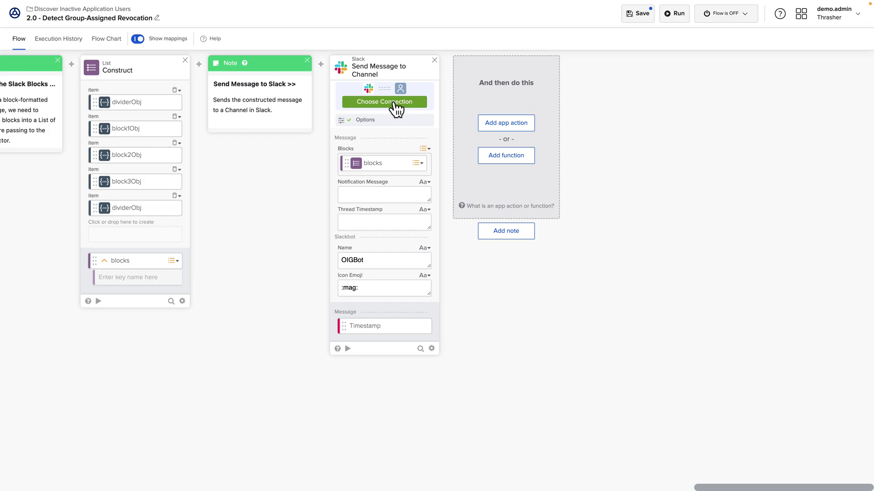
- Add a new Slack connection posting to the oig-reviewers channel, then save the flow
{"action": "left_click", "coordinate": [394, 104]}
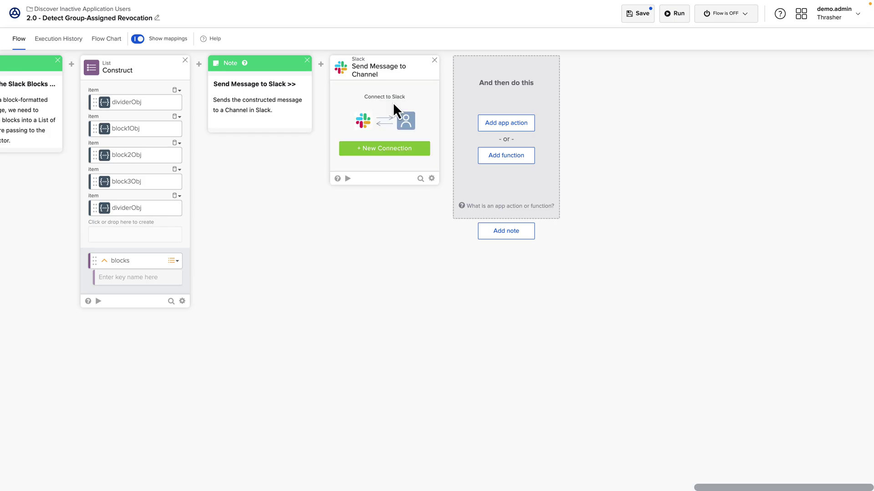
{"action": "left_click", "coordinate": [387, 150]}
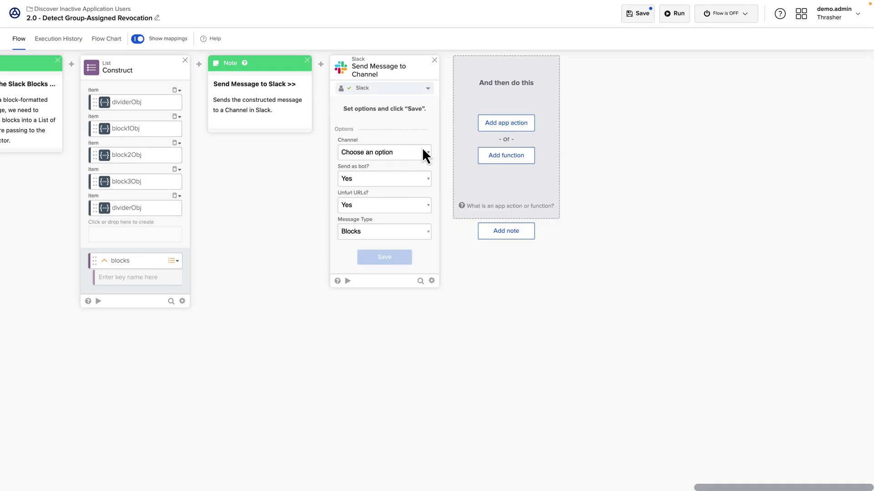
{"action": "left_click", "coordinate": [423, 150]}
{"action": "left_click", "coordinate": [386, 195]}
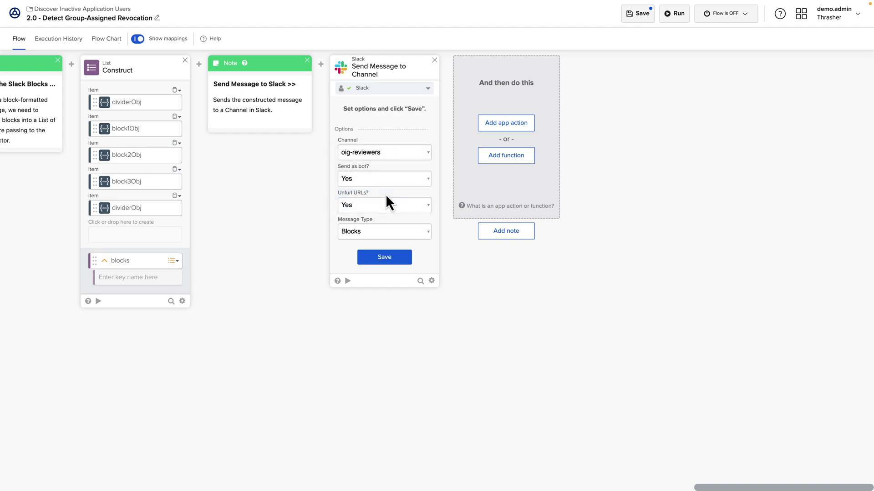
{"action": "left_click", "coordinate": [385, 257]}
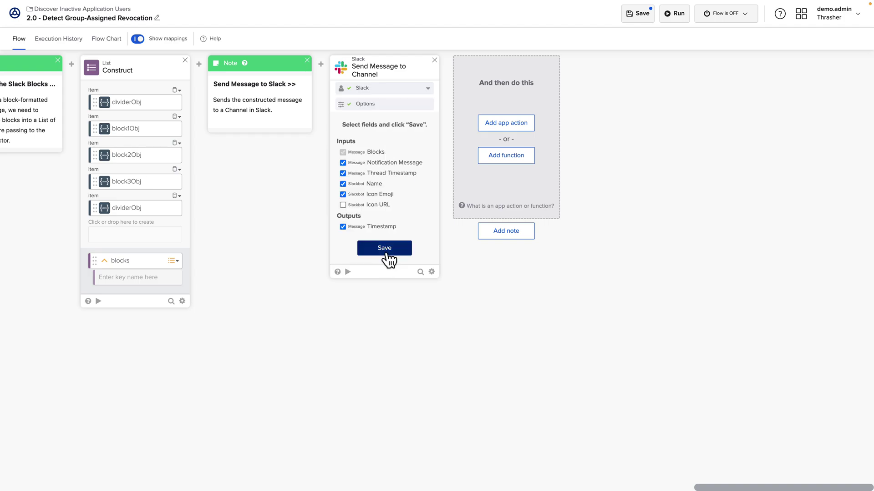
{"action": "left_click", "coordinate": [384, 248]}
{"action": "left_click", "coordinate": [644, 15]}
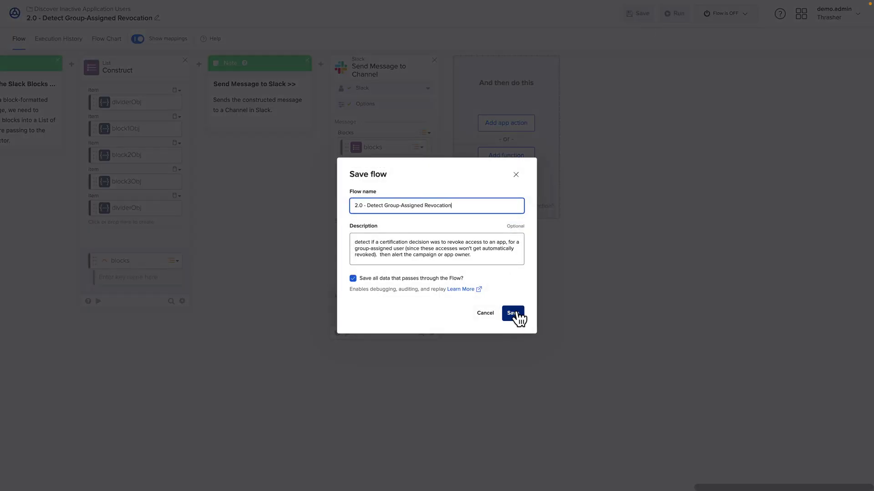
{"action": "left_click", "coordinate": [515, 315]}
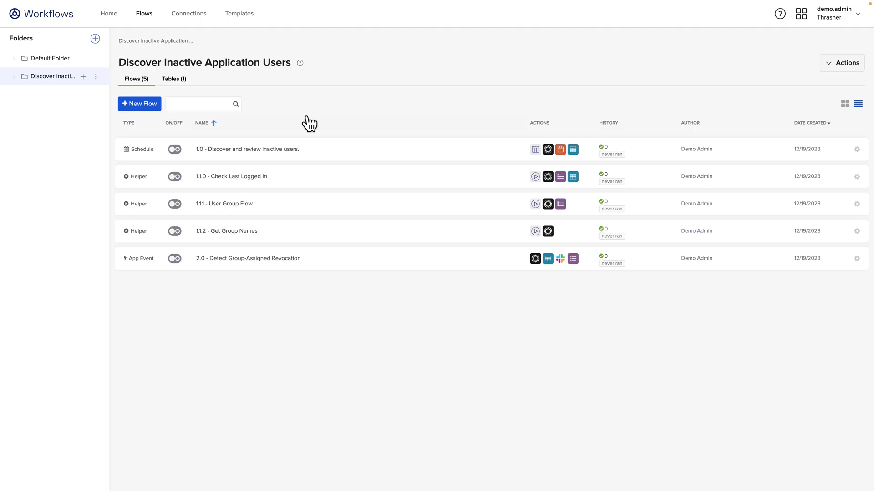
- In flow 1.0, set App Name to 'Xero' and Inactive Group to 'Inactive Xero Users', then save
{"action": "mouse_move", "coordinate": [234, 156]}
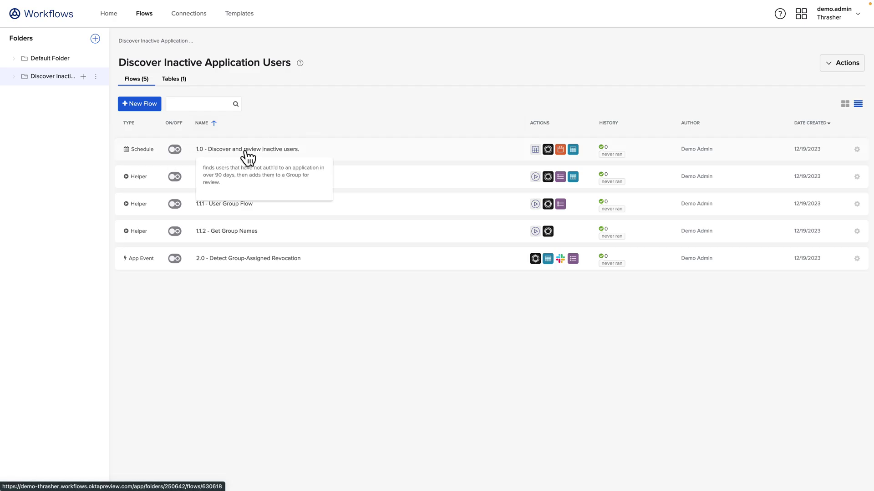
{"action": "left_click", "coordinate": [246, 156]}
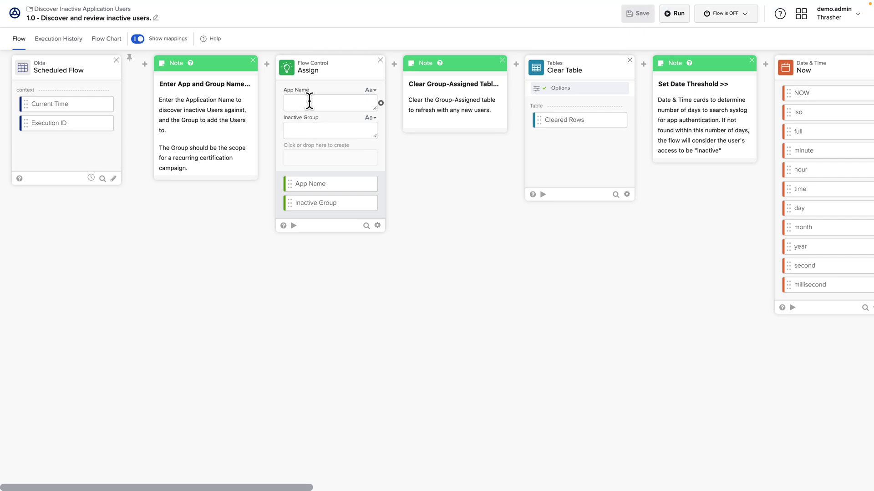
{"action": "type", "text": "Xero"}
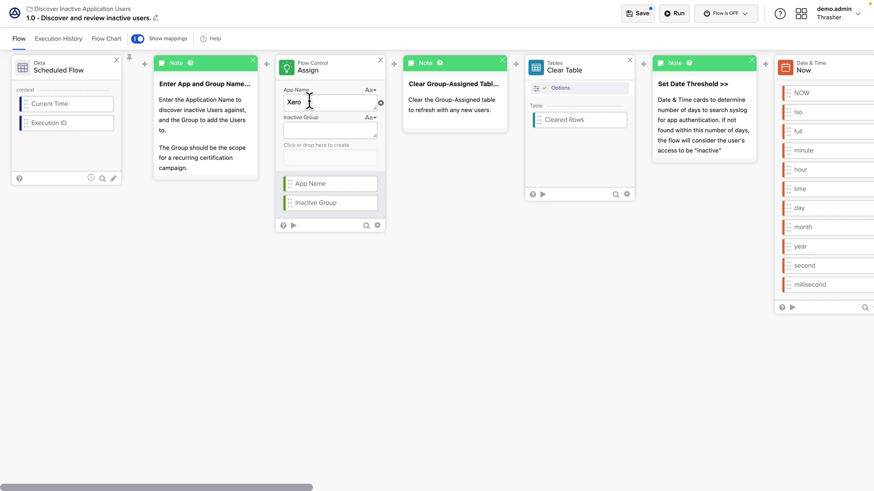
{"action": "left_click", "coordinate": [297, 130]}
{"action": "type", "text": "Inactive Xero Users"}
{"action": "left_click", "coordinate": [636, 18]}
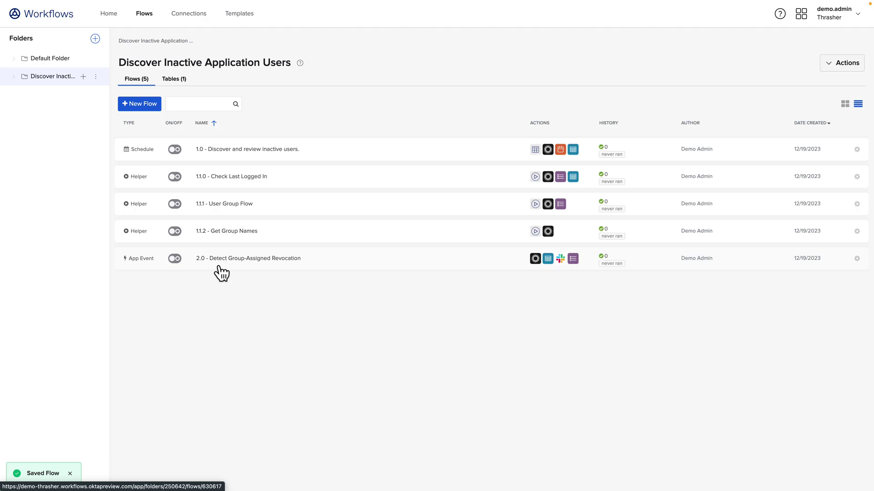
- In flow 2.0, replace oktaOrg with 'atko' and Preview or Prod with 'oktapreview.com', then save
{"action": "left_click", "coordinate": [253, 261]}
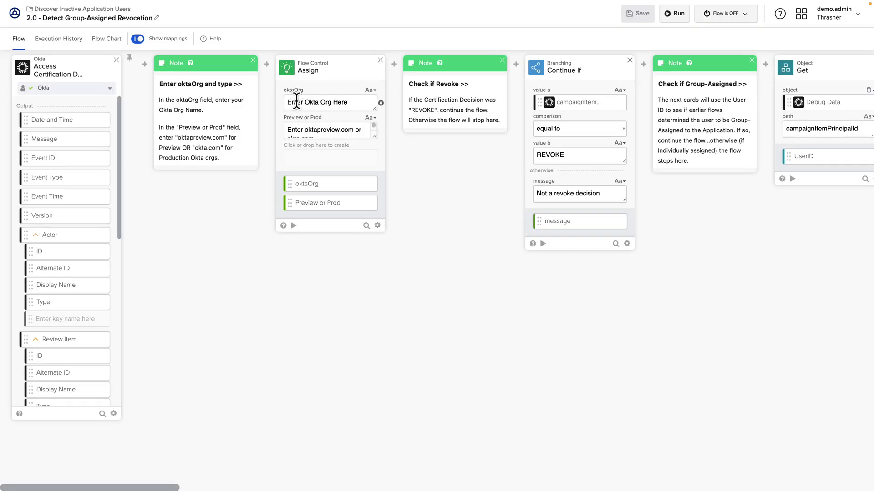
{"action": "left_click_drag", "start_coordinate": [349, 102], "coordinate": [287, 103]}
{"action": "type", "text": "atko"}
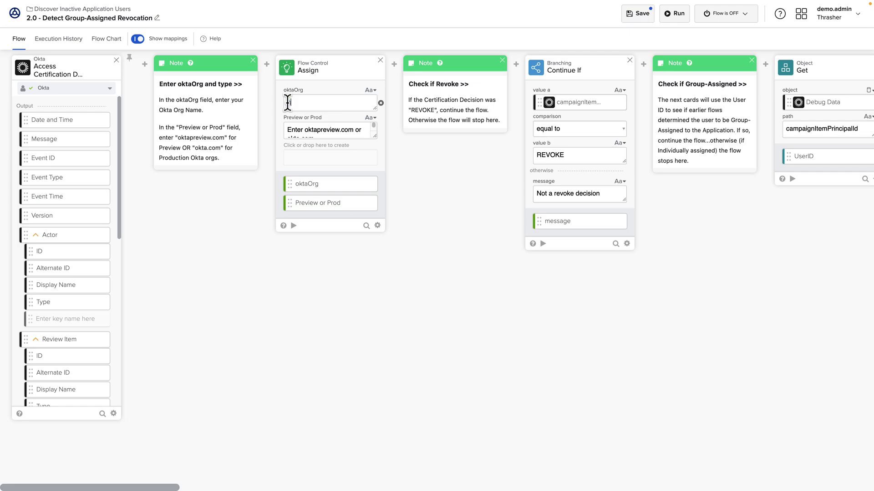
{"action": "left_click", "coordinate": [325, 130]}
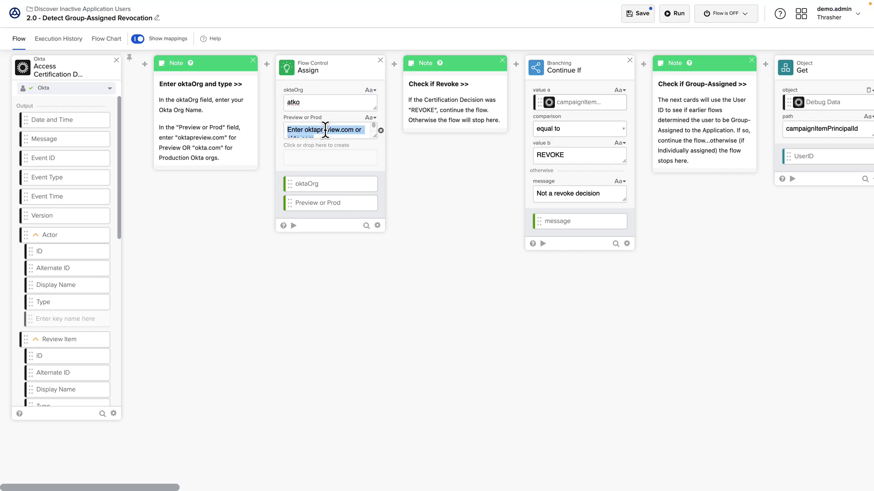
{"action": "type", "text": "oktaprev"}
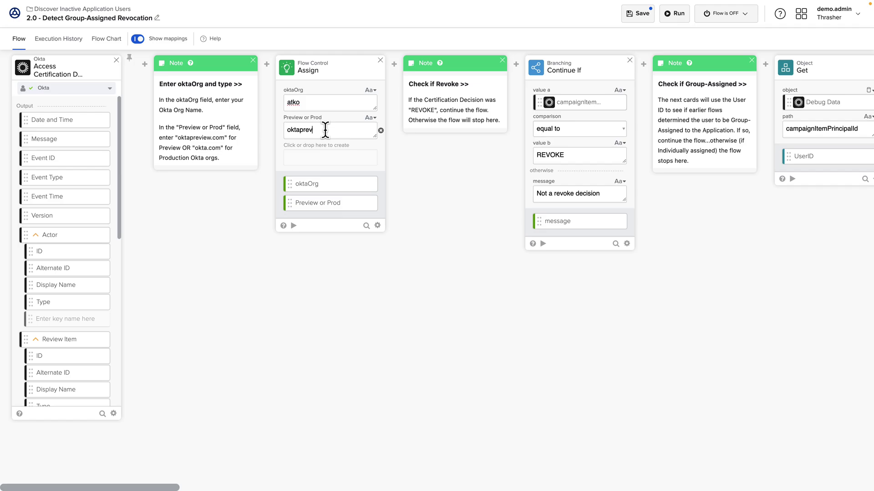
{"action": "type", "text": "iew.com"}
{"action": "left_click", "coordinate": [641, 13]}
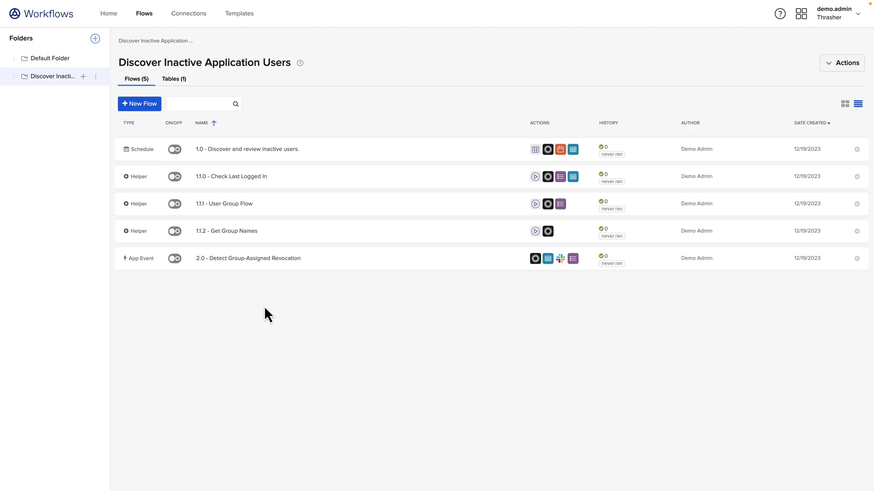
- Switch on flows 1.0, 1.1.0, 1.1.1, 1.1.2 and 2.0
{"action": "left_click", "coordinate": [175, 150]}
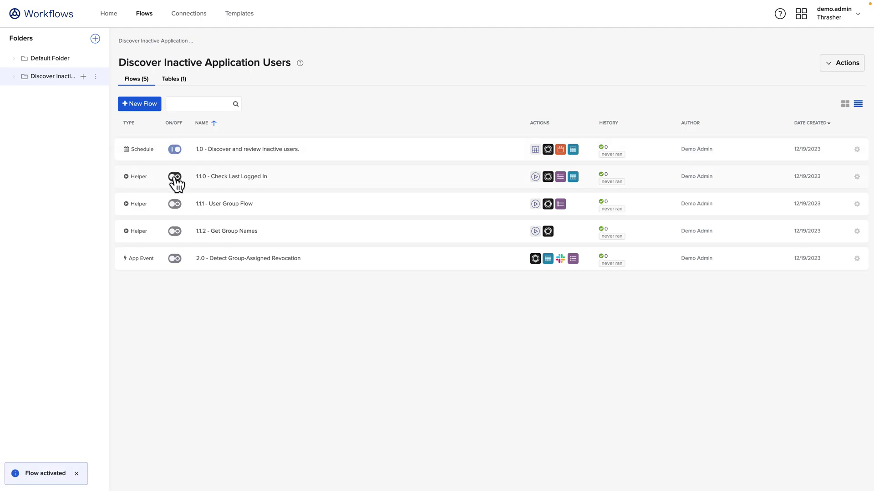
{"action": "left_click", "coordinate": [175, 178]}
{"action": "left_click", "coordinate": [175, 204]}
{"action": "left_click", "coordinate": [175, 232]}
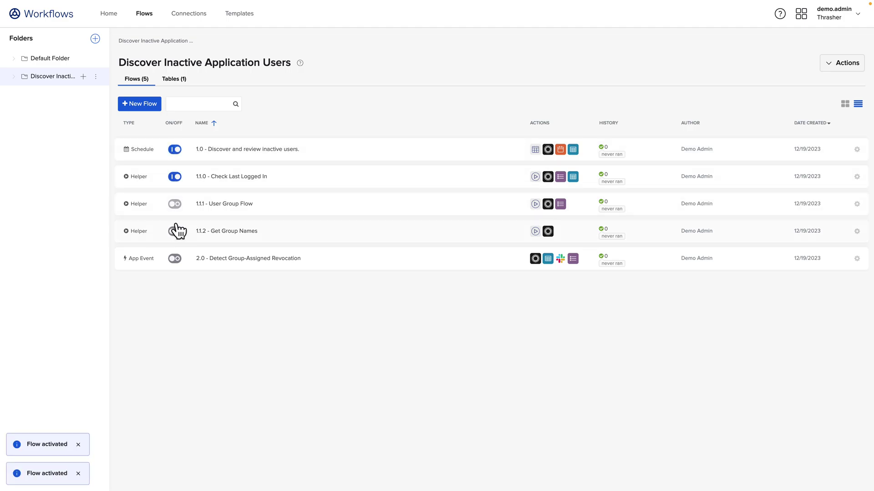
{"action": "left_click", "coordinate": [174, 259]}
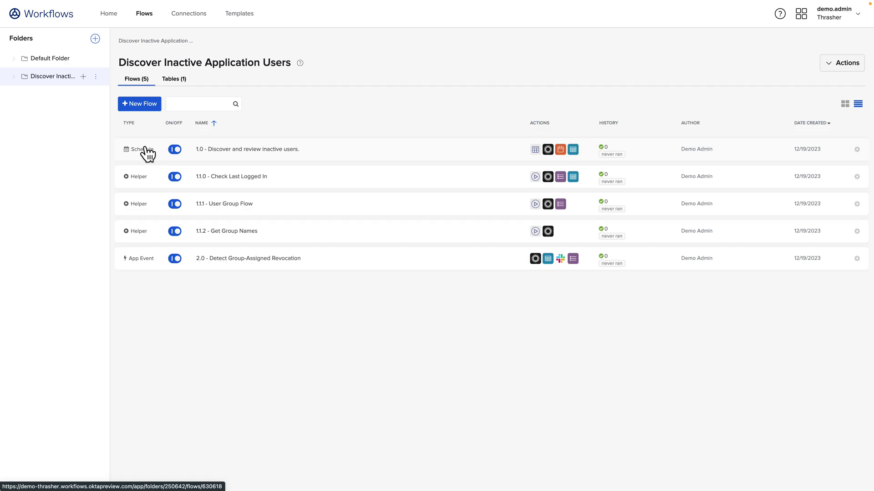
- Open the 1.0 Discover and review inactive users flow and run it once
{"action": "mouse_move", "coordinate": [222, 154]}
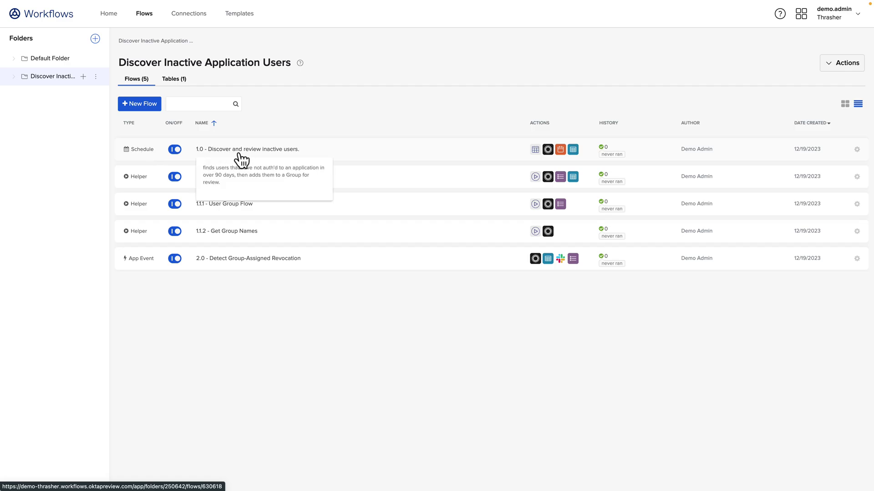
{"action": "left_click", "coordinate": [262, 151]}
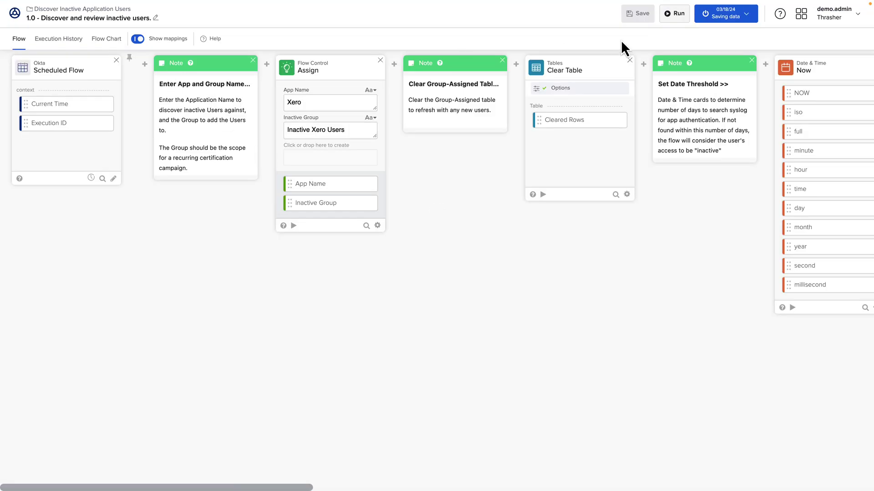
{"action": "left_click", "coordinate": [677, 17]}
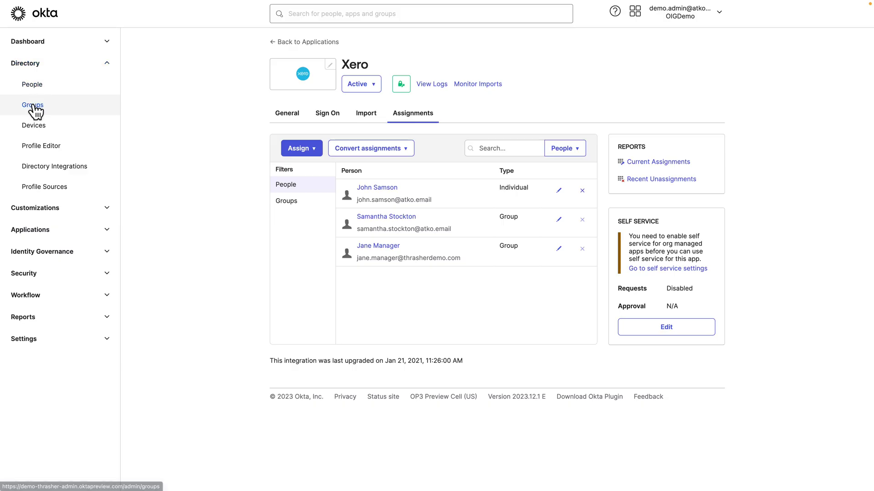
- Check the Inactive Xero Users group's members, then start creating a campaign in Access Certifications
{"action": "left_click", "coordinate": [33, 106]}
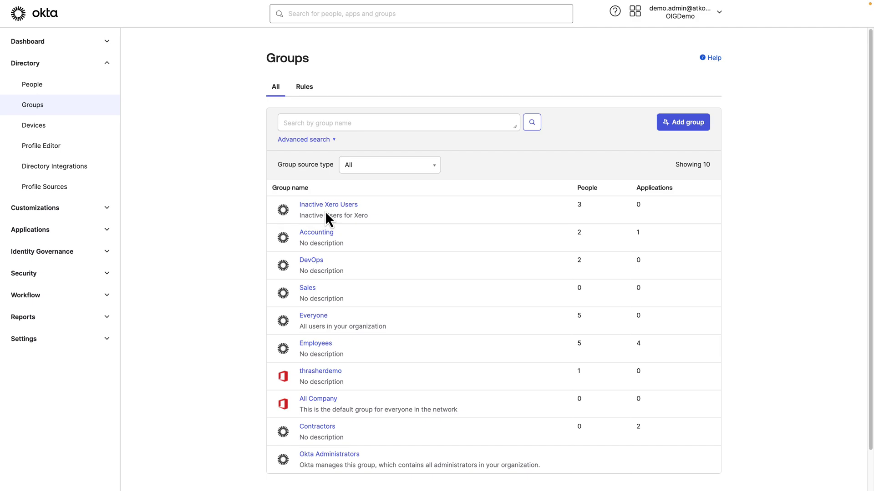
{"action": "left_click", "coordinate": [327, 205]}
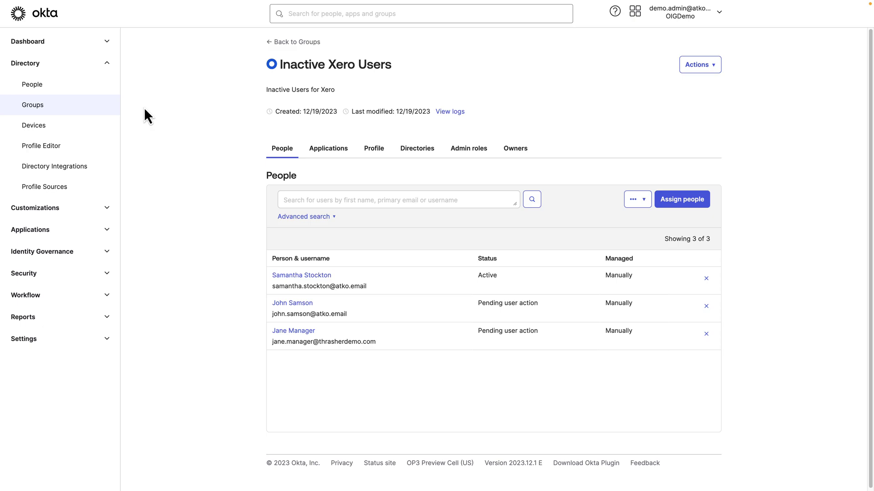
{"action": "left_click", "coordinate": [106, 253]}
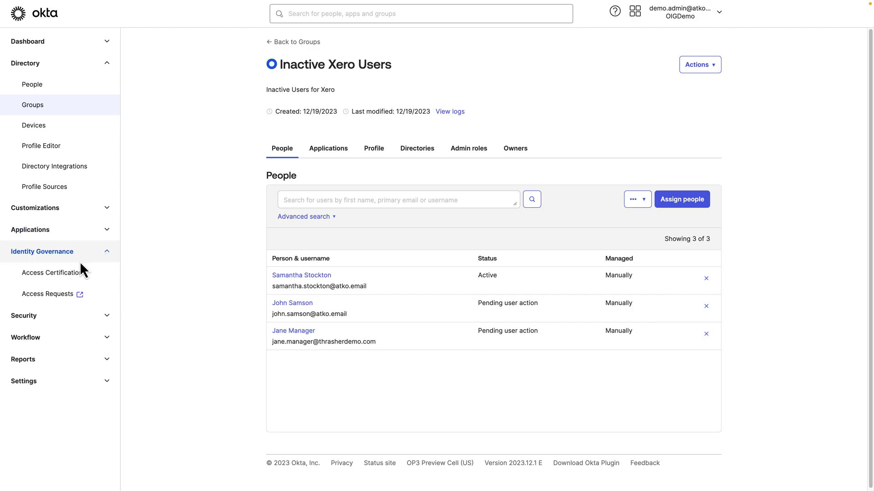
{"action": "left_click", "coordinate": [59, 278]}
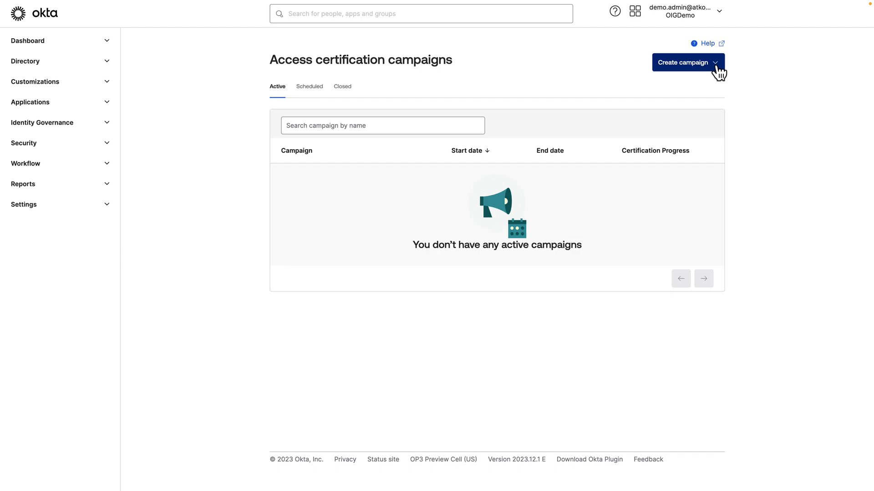
{"action": "left_click", "coordinate": [715, 65]}
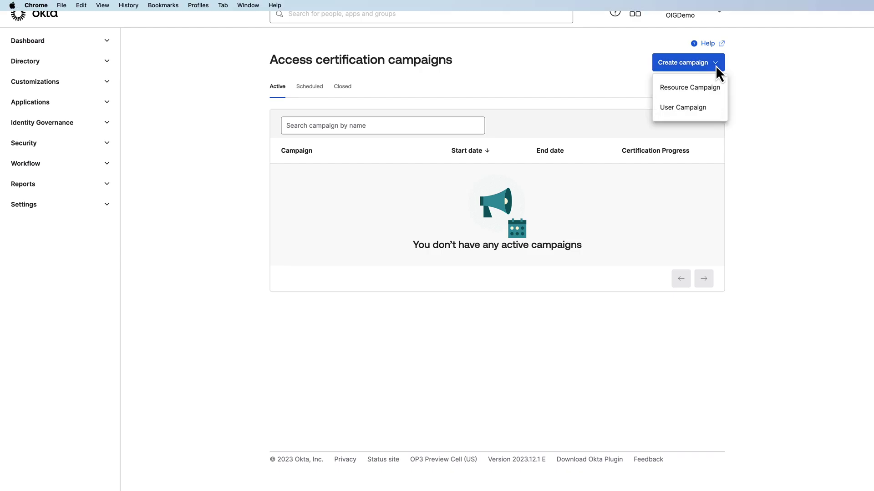
- Create the 'Inactive Xero Users' resource campaign, recurring every 3 months on day 19
{"action": "left_click", "coordinate": [677, 89]}
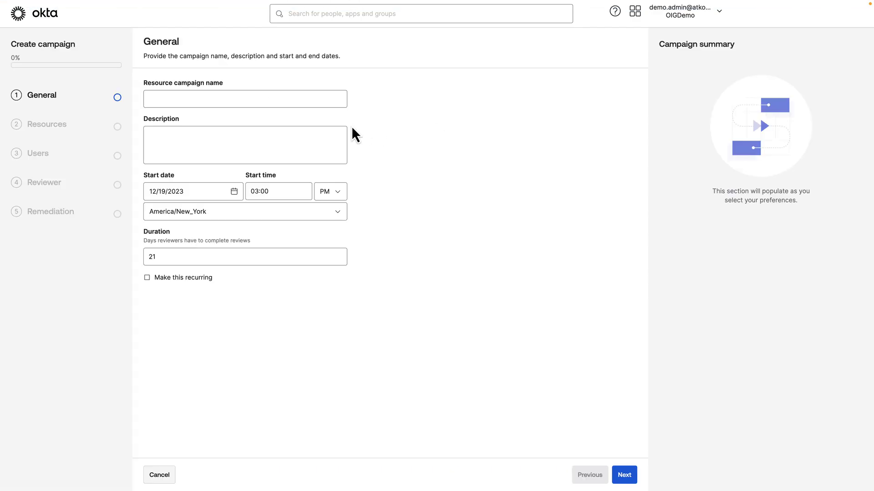
{"action": "left_click", "coordinate": [254, 95]}
{"action": "type", "text": "Inact"}
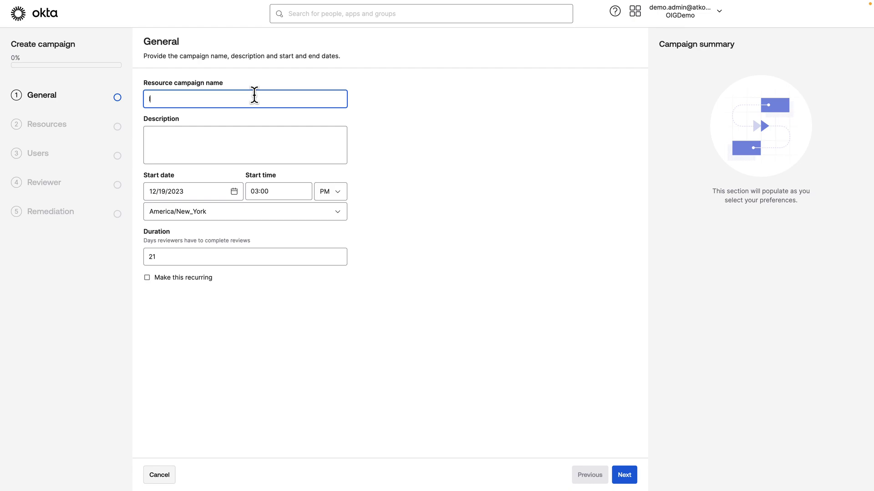
{"action": "type", "text": "ive Xero Users"}
{"action": "left_click", "coordinate": [198, 138]}
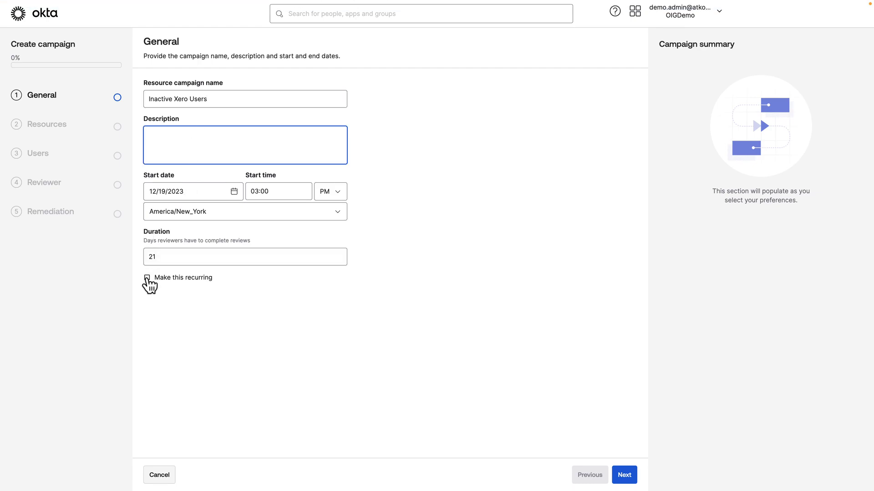
{"action": "left_click", "coordinate": [147, 278]}
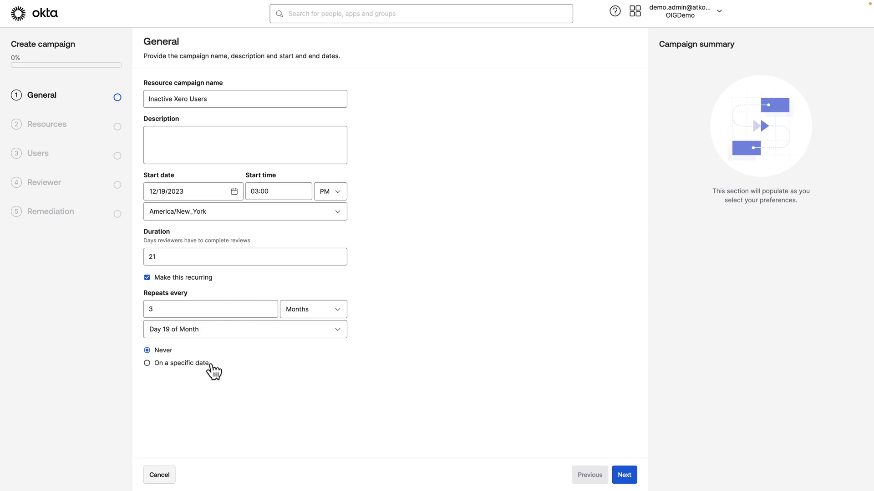
{"action": "left_click", "coordinate": [624, 475]}
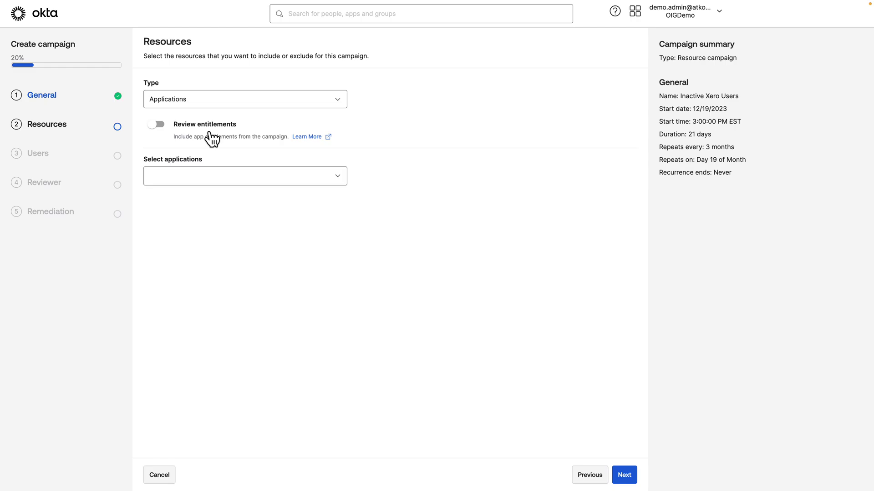
- Select Xero as the application the campaign reviews
{"action": "left_click", "coordinate": [221, 172]}
{"action": "type", "text": "xer"}
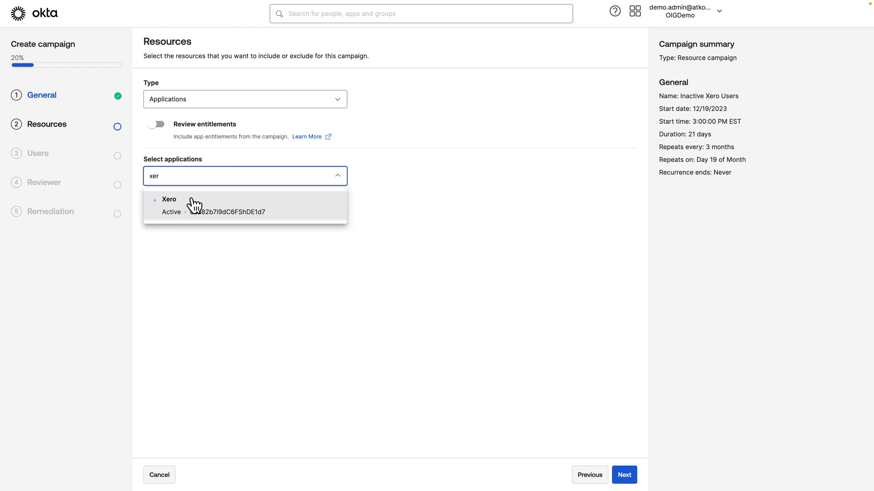
{"action": "left_click", "coordinate": [191, 198]}
{"action": "left_click", "coordinate": [627, 475]}
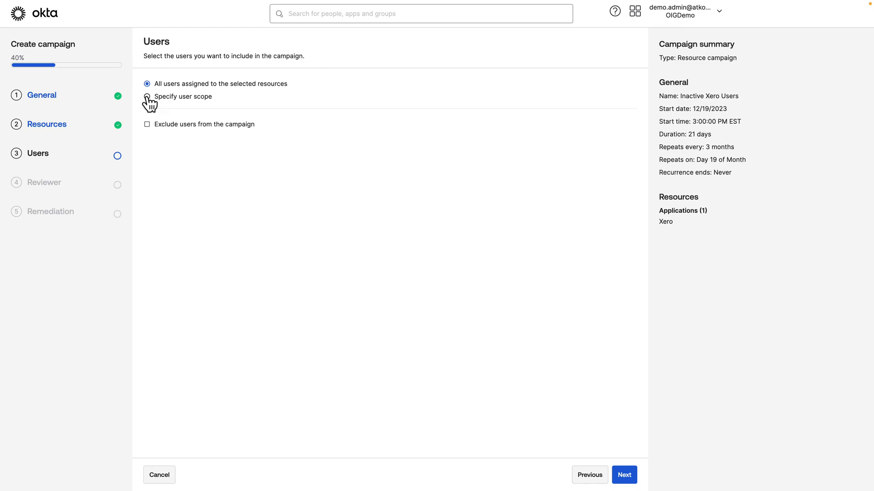
- Scope users with a user.isMemberOf expression for the 'Inactive Xero Users' group
{"action": "left_click", "coordinate": [148, 96]}
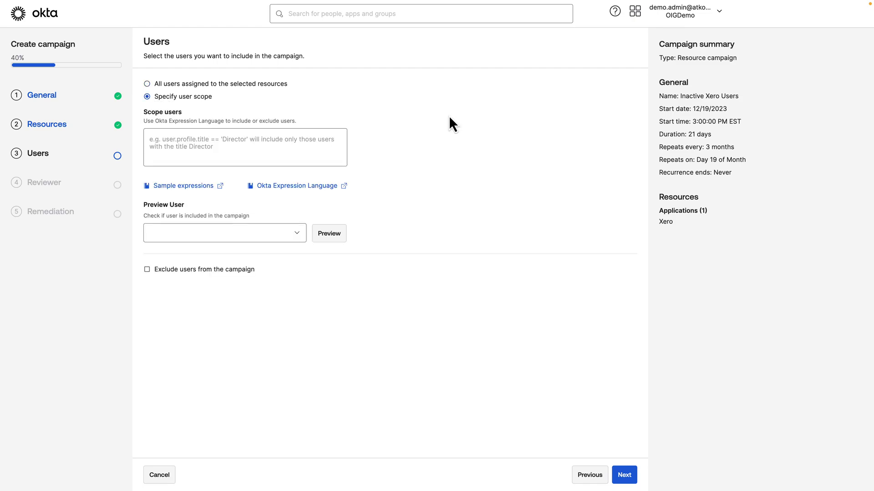
{"action": "left_click", "coordinate": [274, 143]}
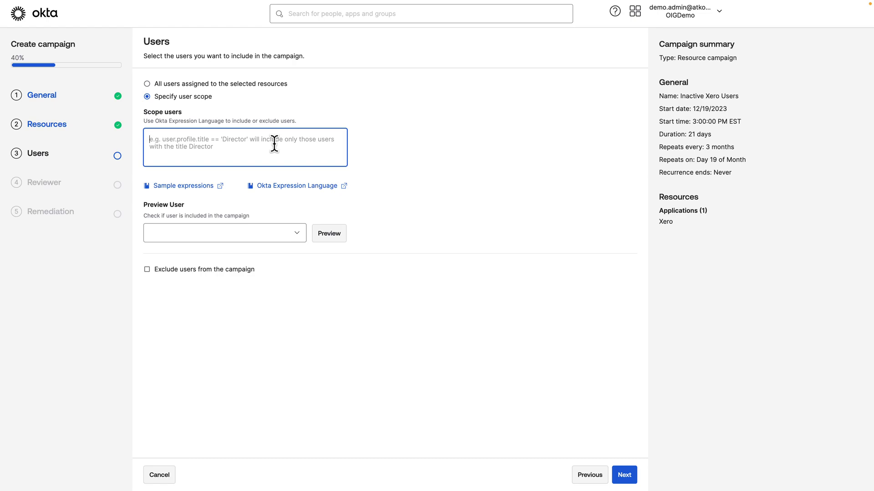
{"action": "type", "text": "user.isMemberOf({'group.profile.name': 'West Coast Users'})"}
{"action": "left_click_drag", "start_coordinate": [271, 140], "coordinate": [321, 141]}
{"action": "type", "text": "Inact"}
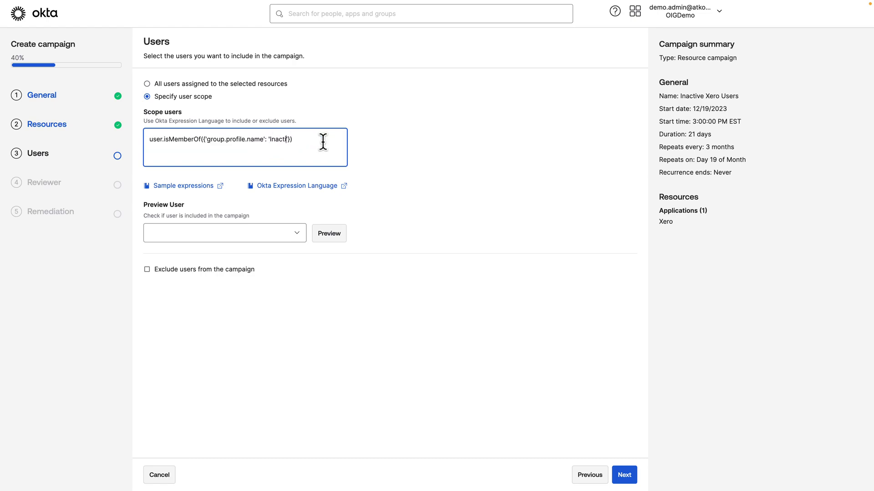
{"action": "type", "text": "ive Xero Users"}
- Assign users' managers as reviewers, set revocations to remove access, and schedule the campaign
{"action": "left_click", "coordinate": [624, 475]}
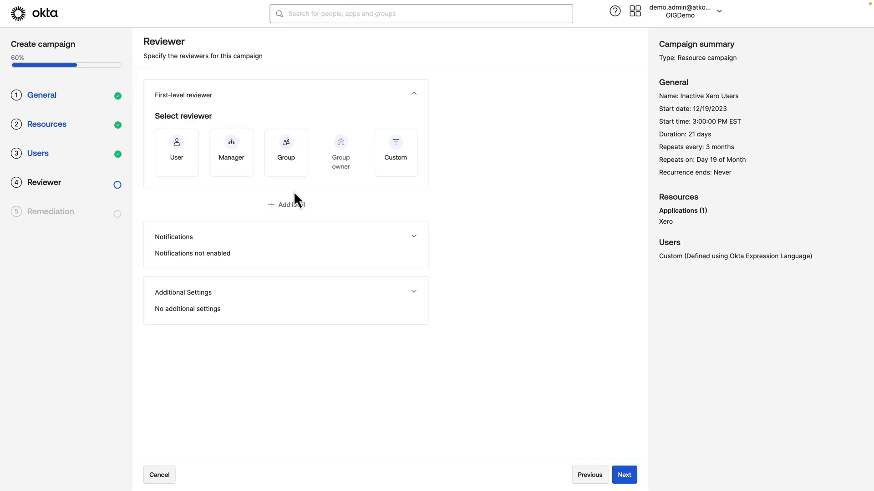
{"action": "left_click", "coordinate": [231, 153]}
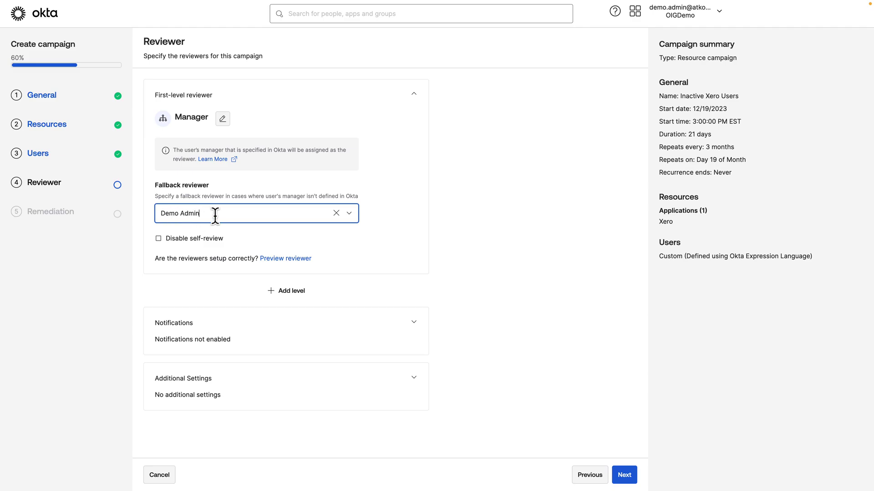
{"action": "left_click", "coordinate": [625, 475]}
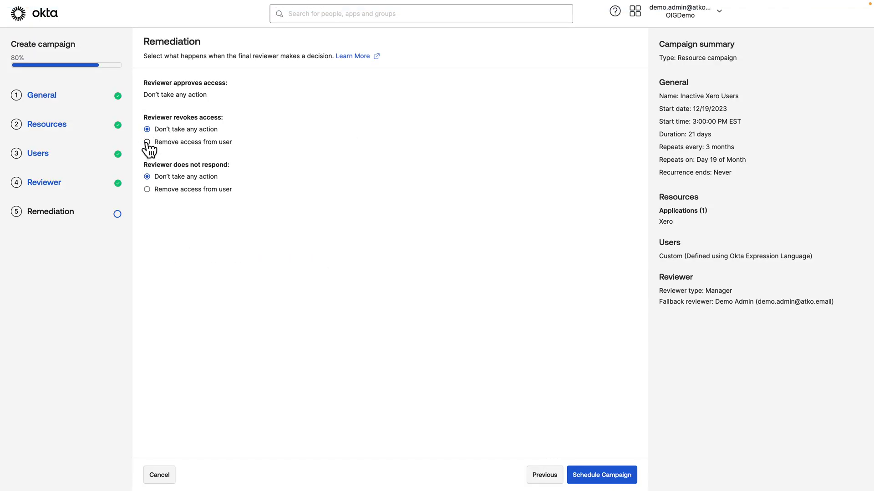
{"action": "left_click", "coordinate": [147, 143]}
{"action": "left_click", "coordinate": [600, 475]}
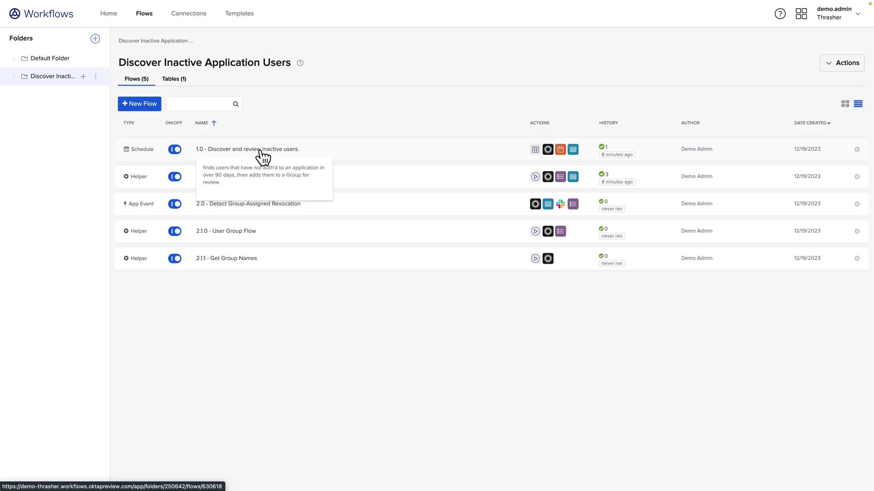
- Schedule flow 1.0 to run every 3 months on the 18th at 9:00 AM, and save
{"action": "left_click", "coordinate": [272, 150]}
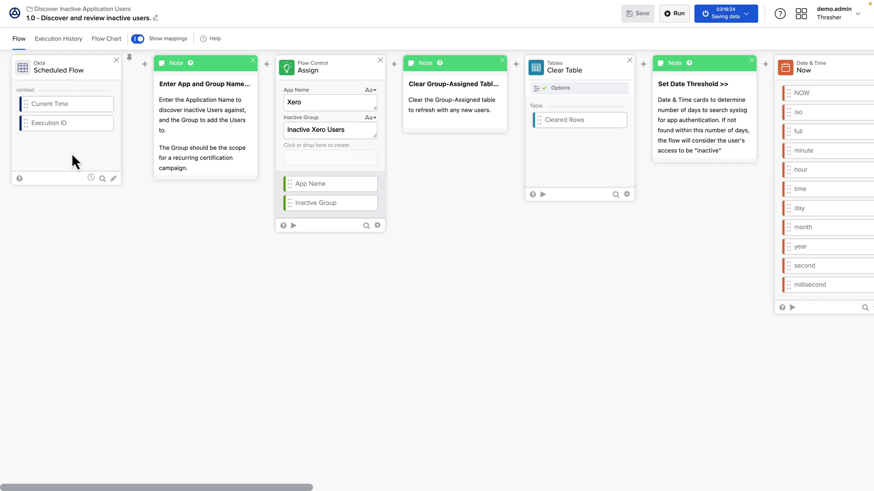
{"action": "left_click", "coordinate": [91, 178]}
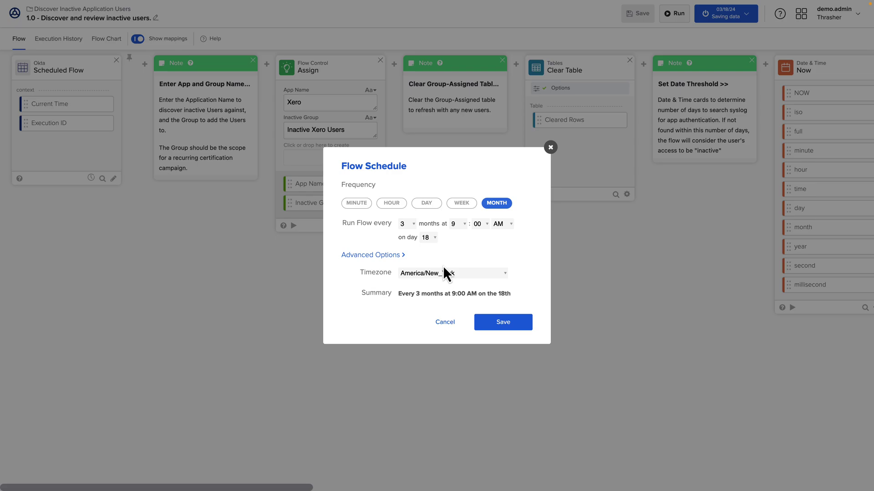
{"action": "left_click", "coordinate": [503, 322]}
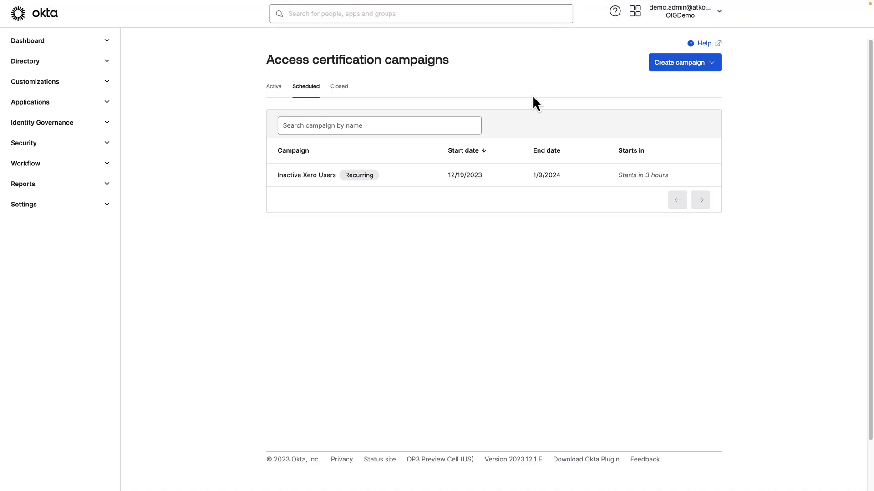
- Launch the Inactive Xero Users campaign and open it from the Active list to see 3 pending reviews
{"action": "left_click", "coordinate": [398, 178]}
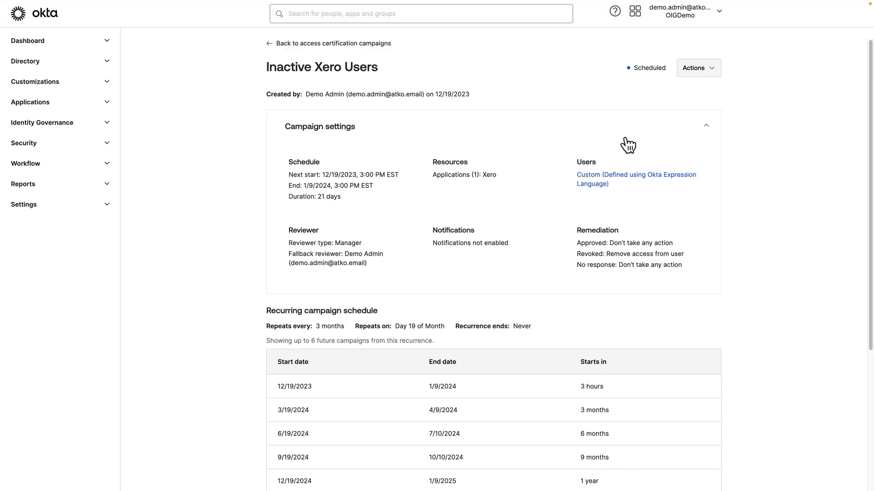
{"action": "left_click", "coordinate": [700, 73]}
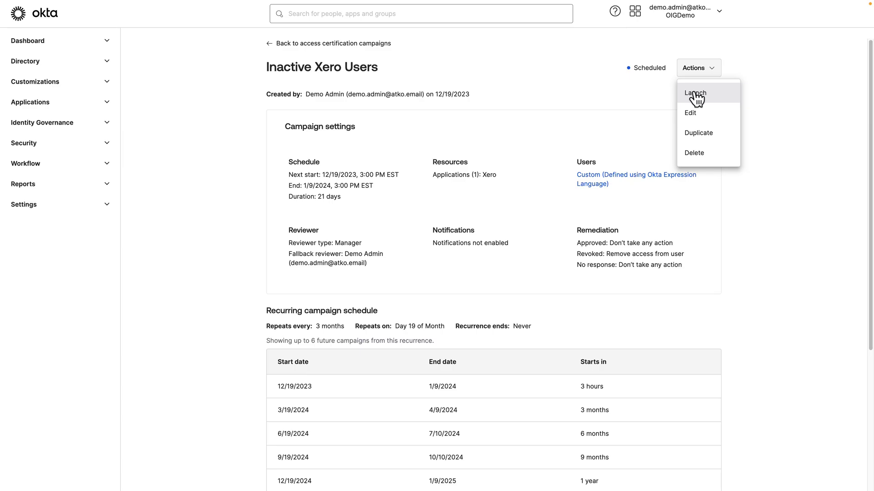
{"action": "left_click", "coordinate": [696, 93]}
{"action": "left_click", "coordinate": [521, 281]}
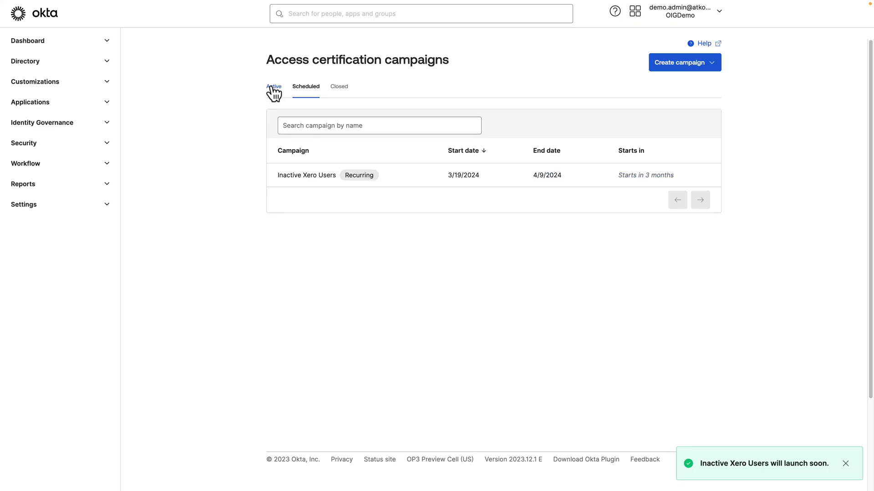
{"action": "left_click", "coordinate": [273, 91]}
{"action": "left_click", "coordinate": [456, 179]}
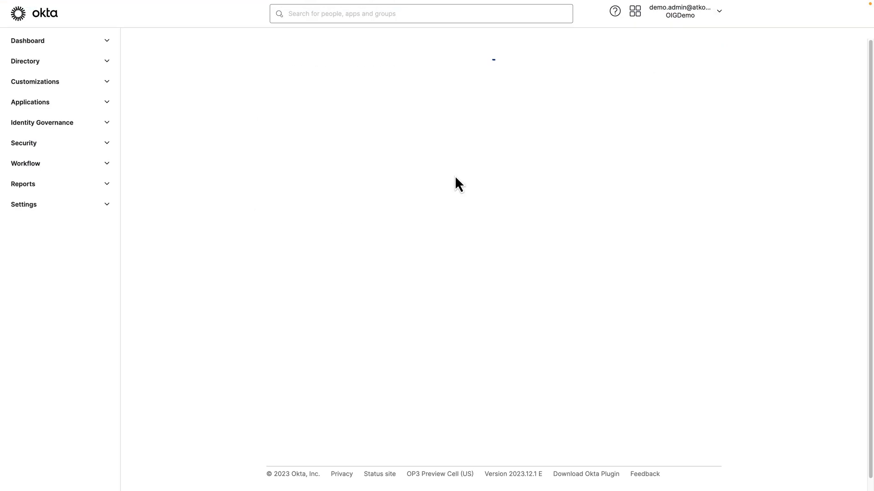
{"action": "scroll", "coordinate": [181, 383], "scroll_direction": "down", "scroll_amount": 2}
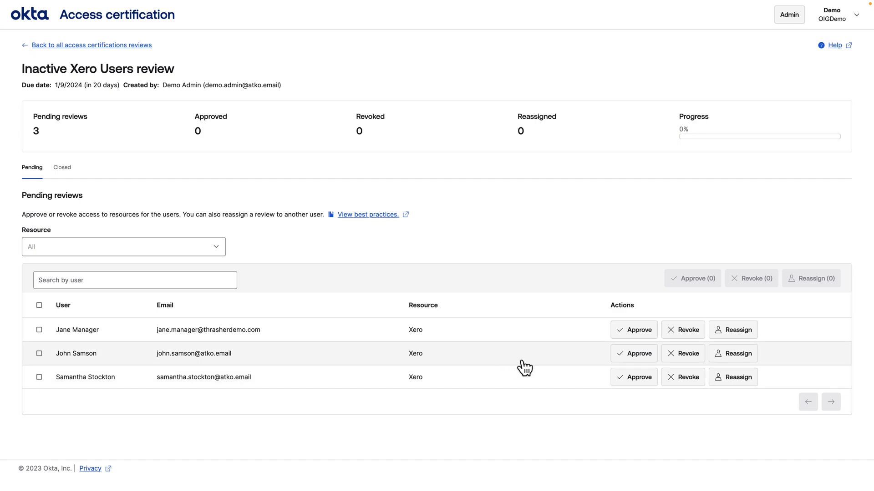
- Revoke Xero access for the second and last listed users, each justified as no longer needing access
{"action": "left_click", "coordinate": [681, 354]}
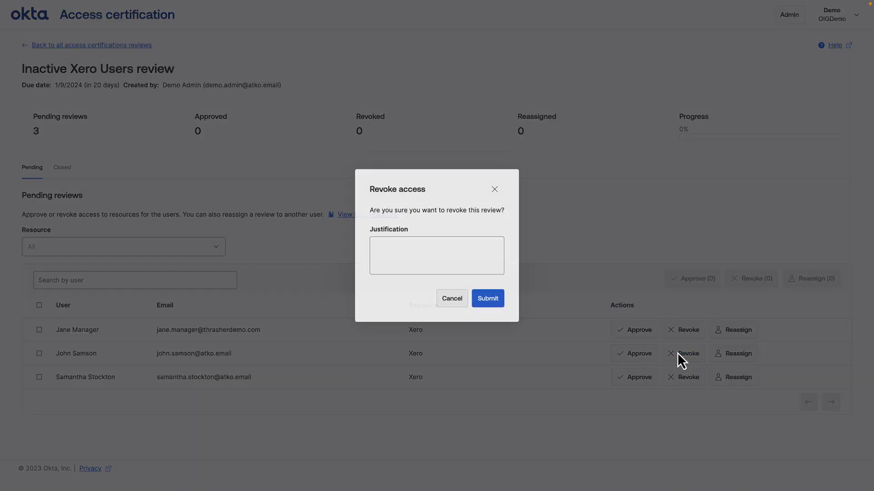
{"action": "left_click", "coordinate": [453, 250]}
{"action": "type", "text": "John no longer needs access"}
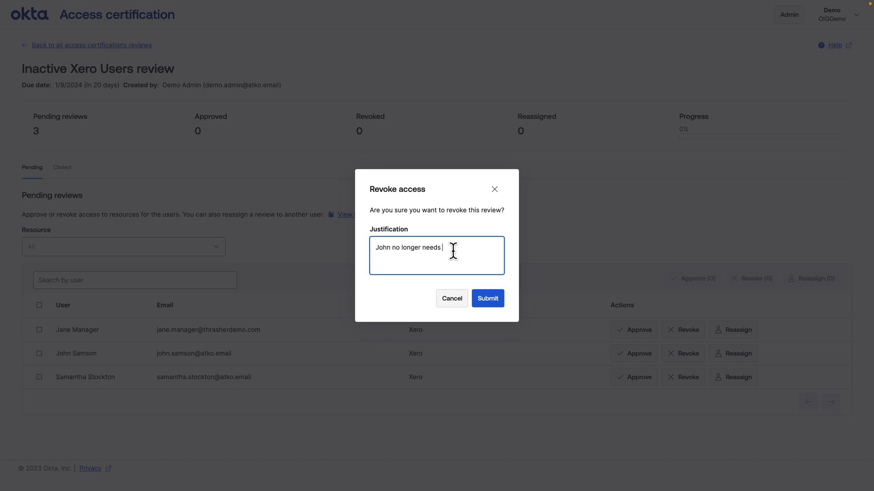
{"action": "left_click", "coordinate": [486, 299]}
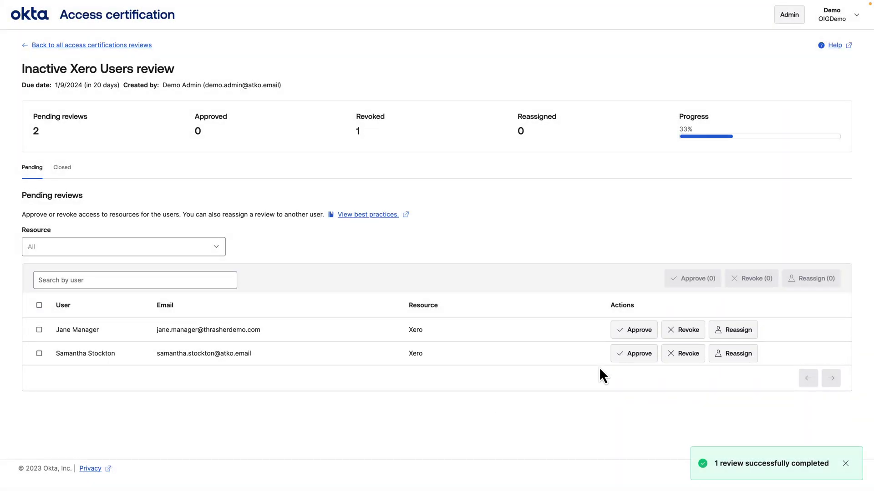
{"action": "left_click", "coordinate": [681, 355]}
{"action": "left_click", "coordinate": [435, 249]}
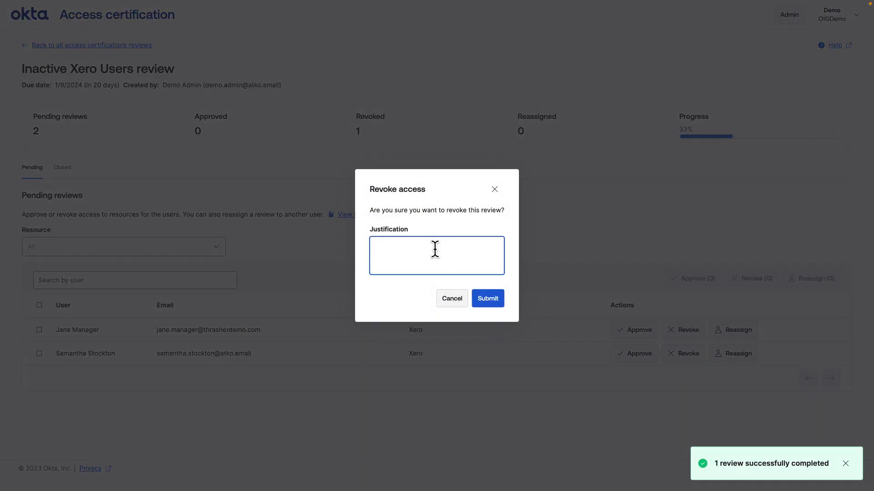
{"action": "type", "text": "Sam no longer needs this."}
{"action": "left_click", "coordinate": [487, 298]}
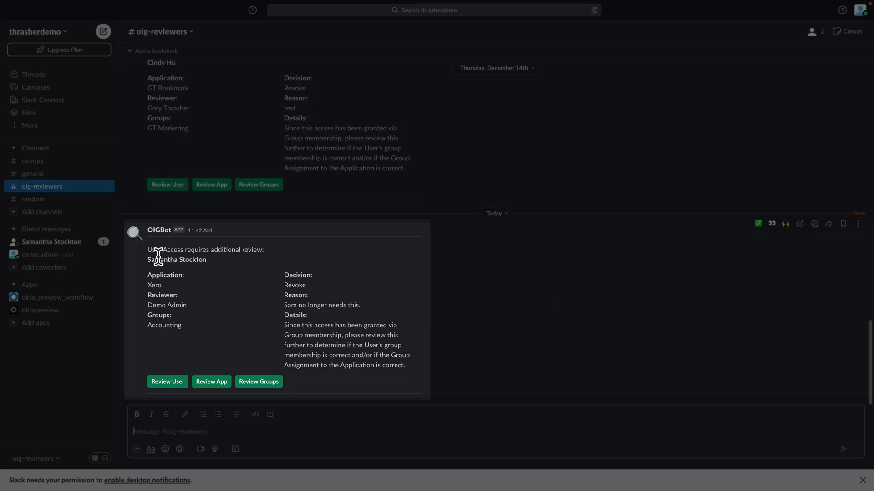
- Read the OIGBot notice's user, Xero app, reviewer, group, Revoke decision and reason, then open Review Groups
{"action": "left_click_drag", "start_coordinate": [148, 256], "coordinate": [202, 268]}
{"action": "double_click", "coordinate": [147, 286]}
{"action": "left_click_drag", "start_coordinate": [149, 304], "coordinate": [172, 325]}
{"action": "double_click", "coordinate": [285, 285]}
{"action": "left_click_drag", "start_coordinate": [284, 306], "coordinate": [361, 308]}
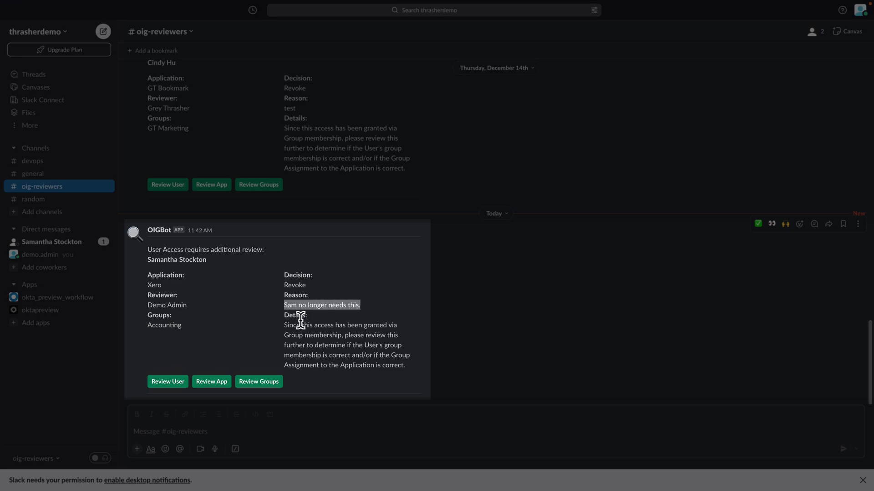
{"action": "left_click_drag", "start_coordinate": [285, 325], "coordinate": [411, 371]}
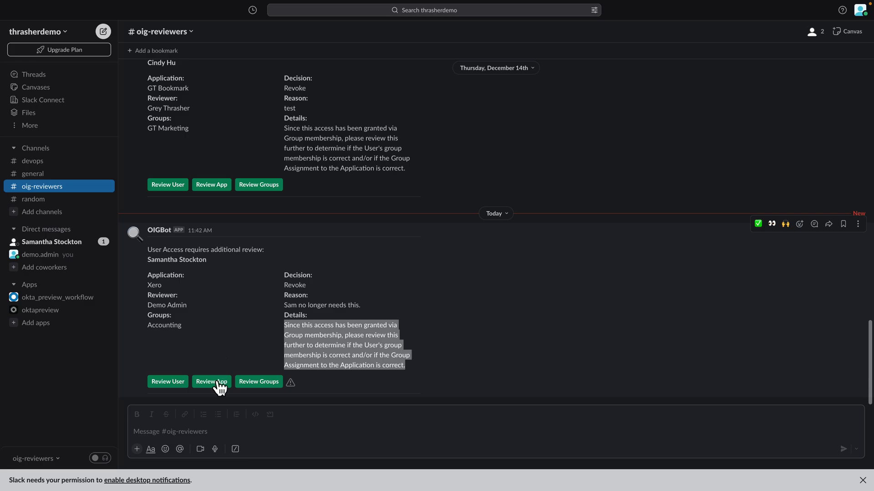
{"action": "left_click", "coordinate": [258, 382]}
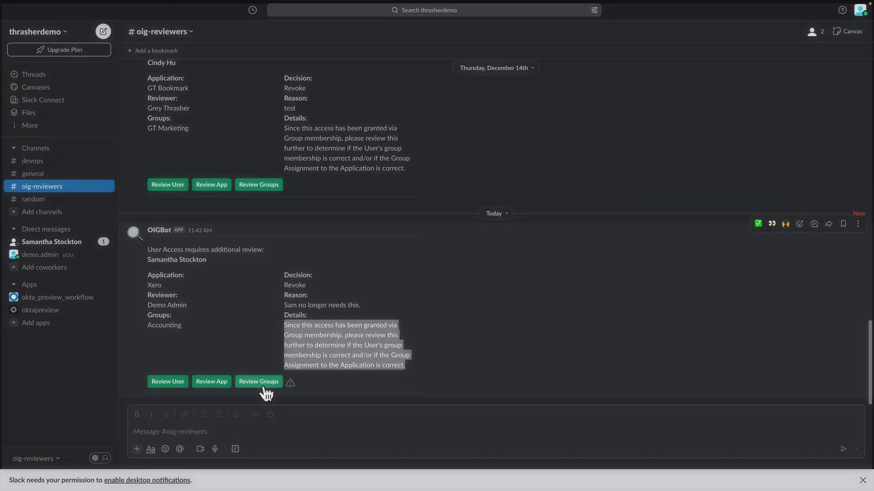